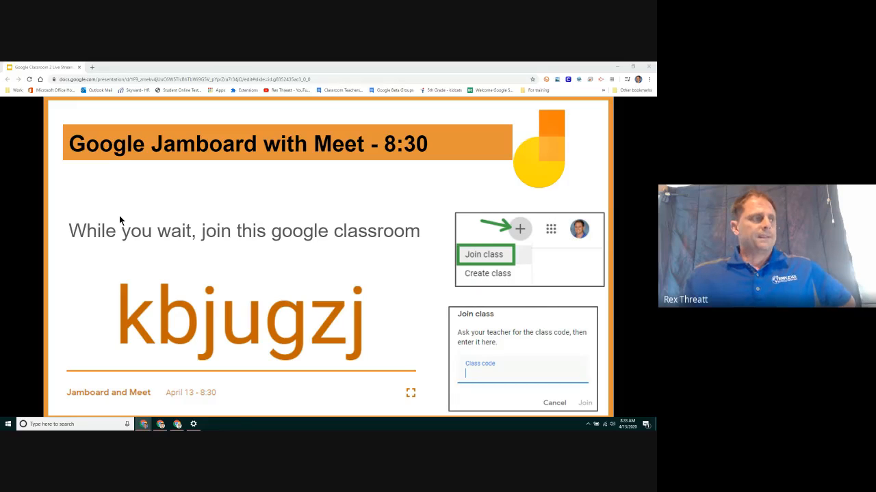
Advance the slideshow to the 'Google Jamboard with Meet - 8:30' agenda slide.
key(Right)
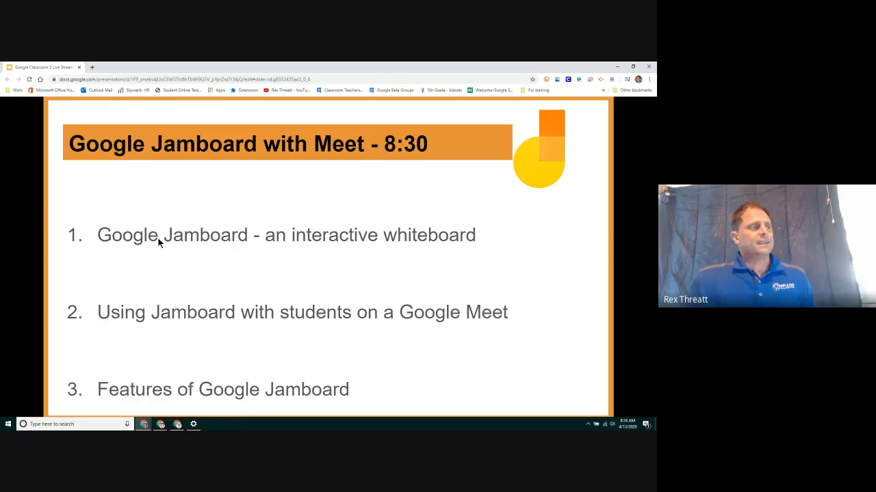
Open Google Drive in a new tab and create a blank Google Jamboard via New > More.
click(92, 66)
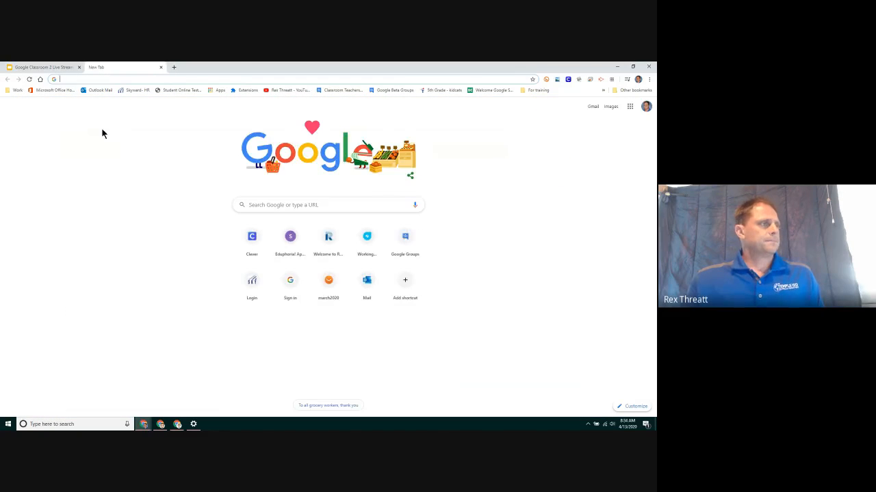
click(629, 106)
click(632, 171)
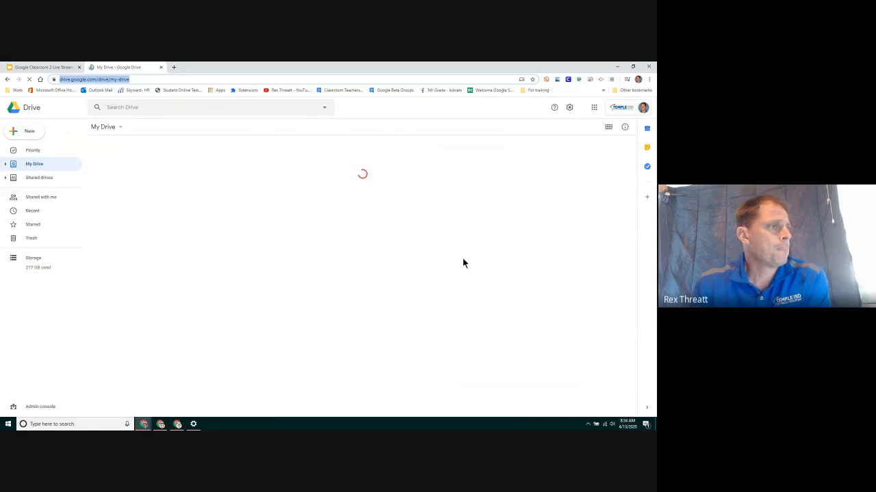
click(35, 134)
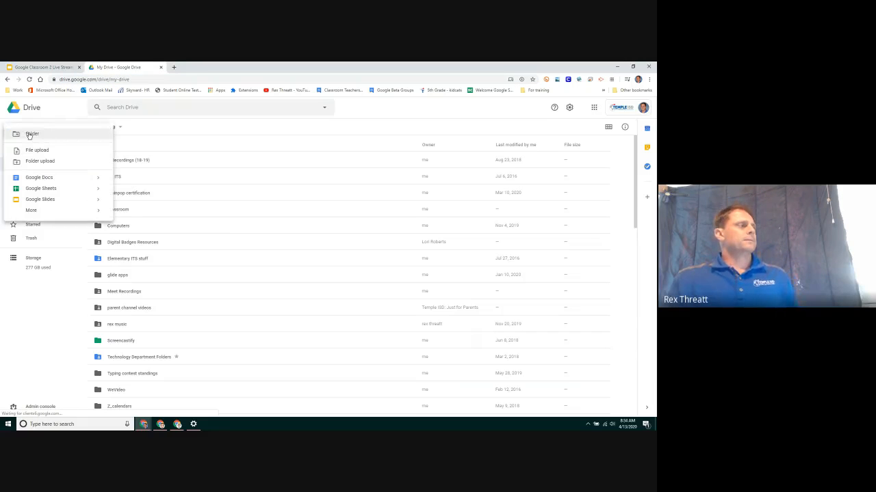
mouse_move(61, 213)
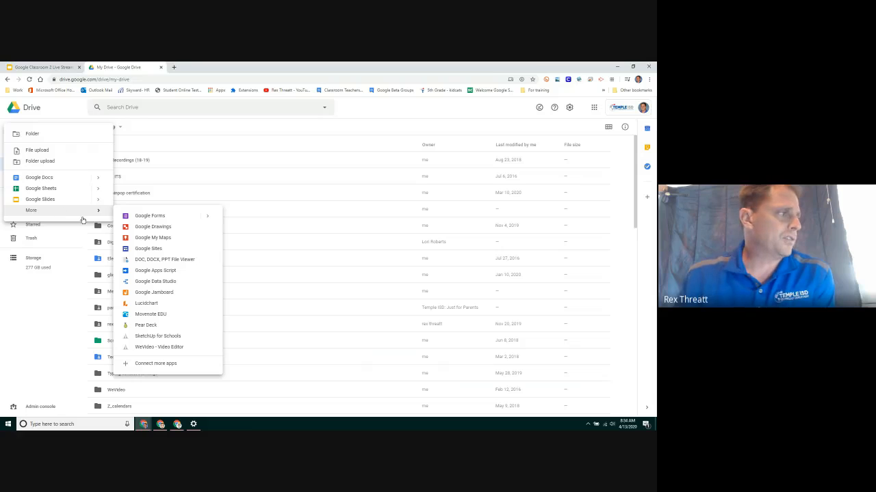
click(154, 293)
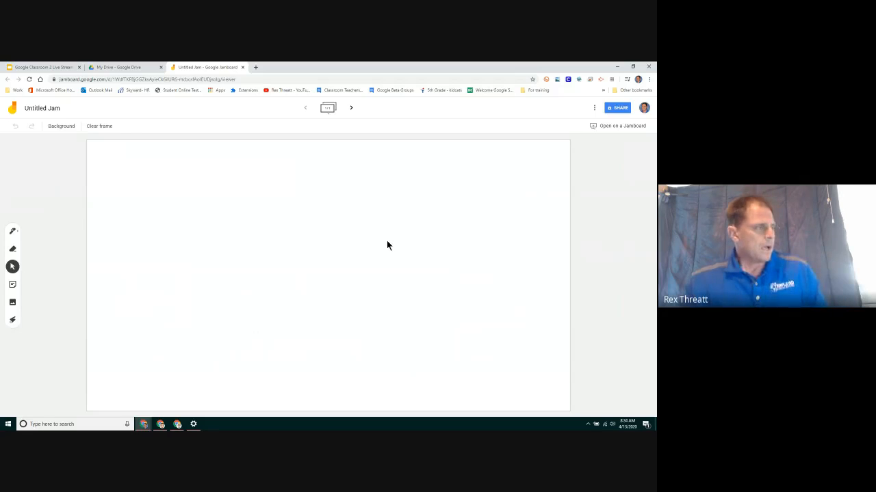
Retitle 'Untitled Jam' as 'april 13 - 8:30' in the Rename Jam dialog.
click(59, 109)
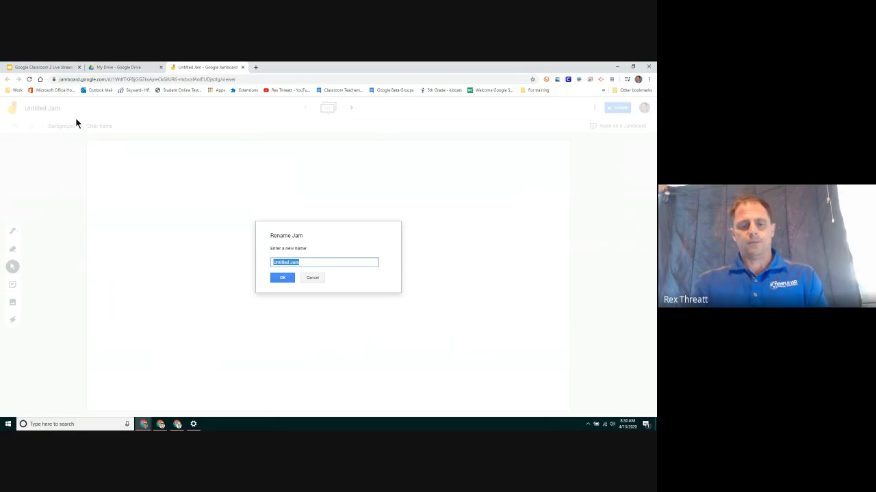
text(april 13 - )
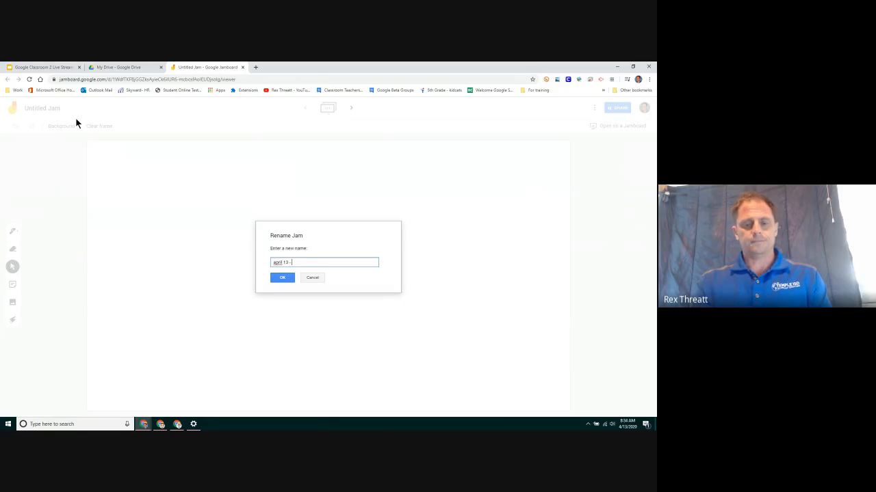
text(8:30)
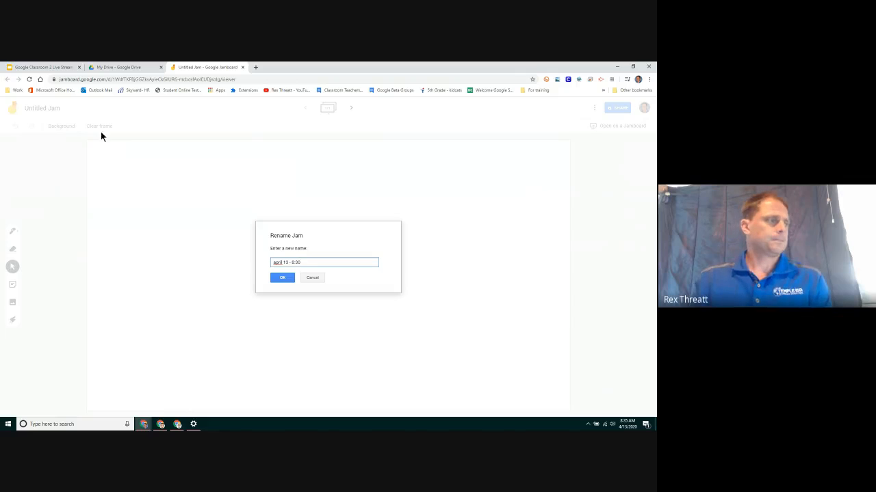
click(274, 279)
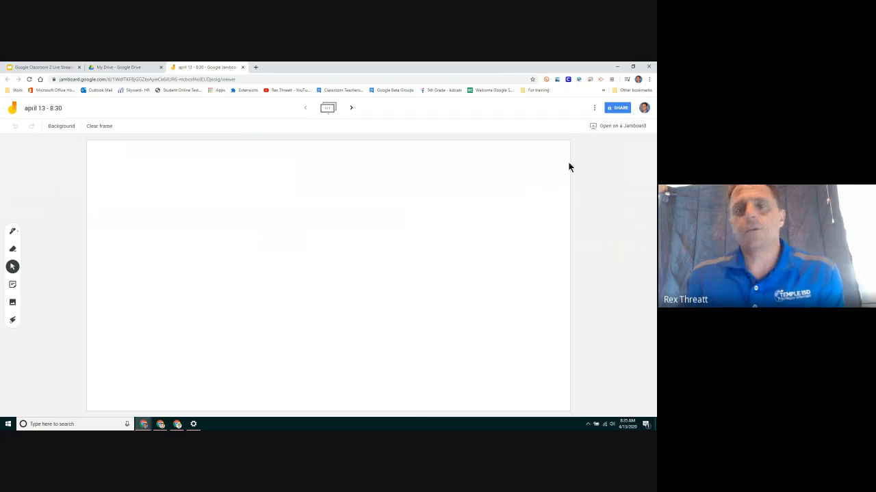
Invite two students to the jam by name and send the invitations.
click(617, 109)
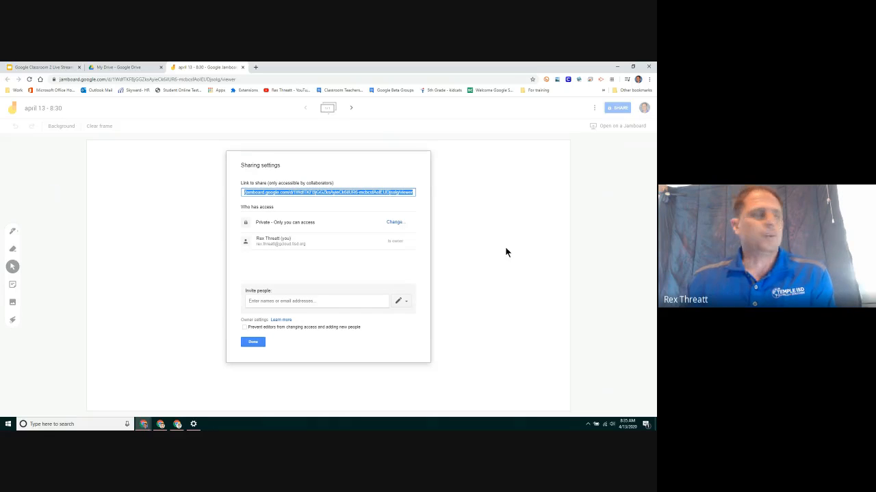
click(311, 302)
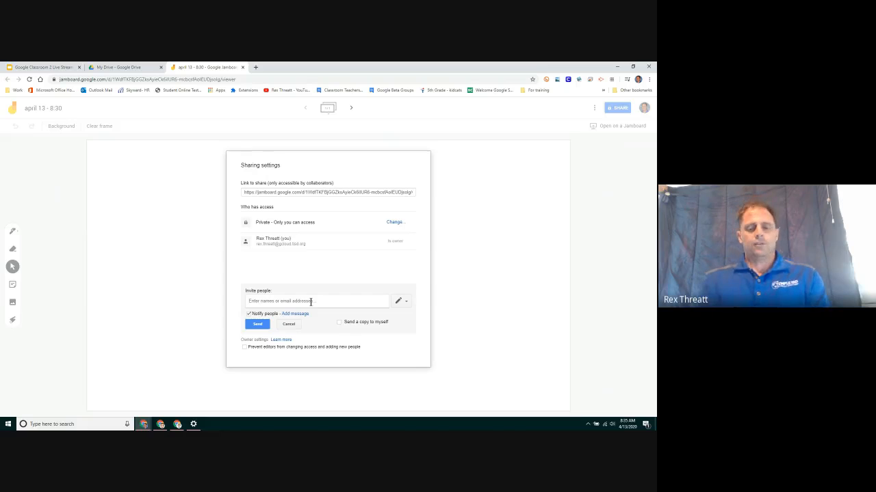
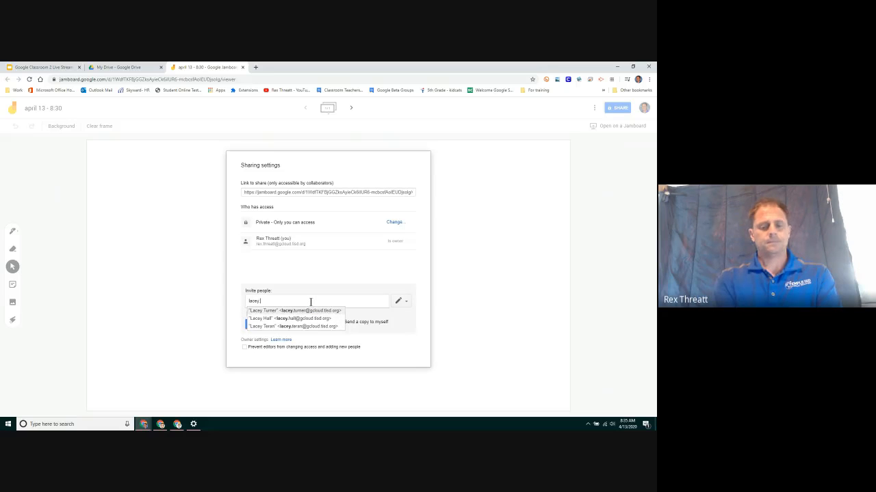
click(310, 308)
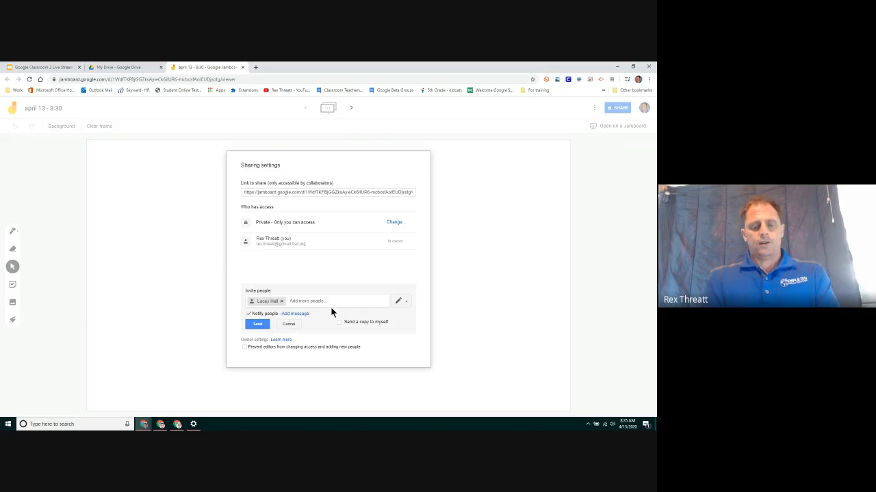
text(dut)
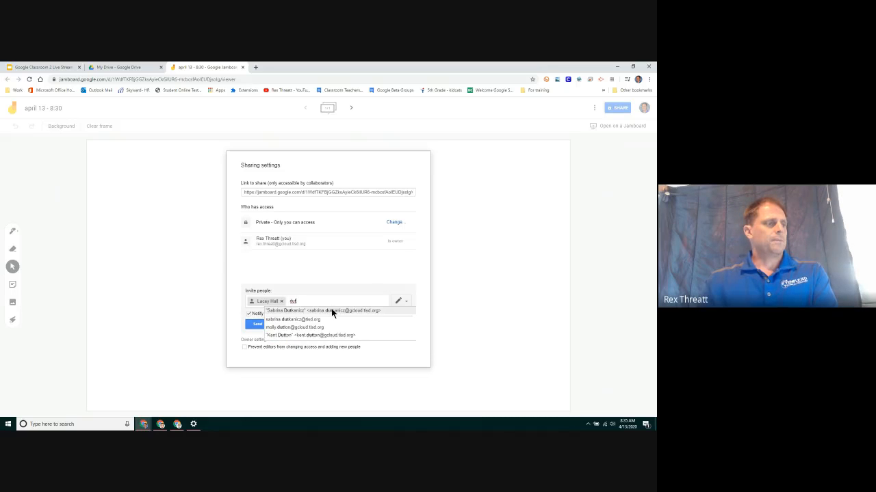
click(331, 311)
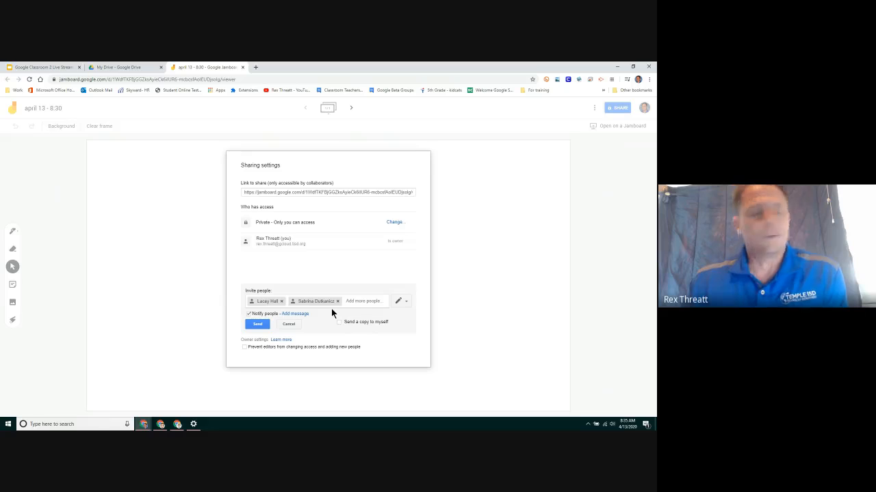
click(262, 325)
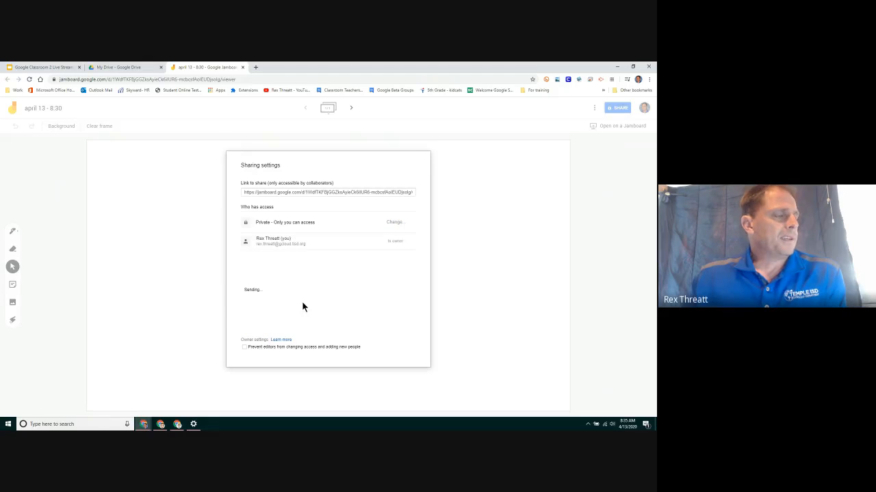
Copy the jam's share link, close sharing, and bring the Meet window into view.
right_click(313, 192)
click(318, 197)
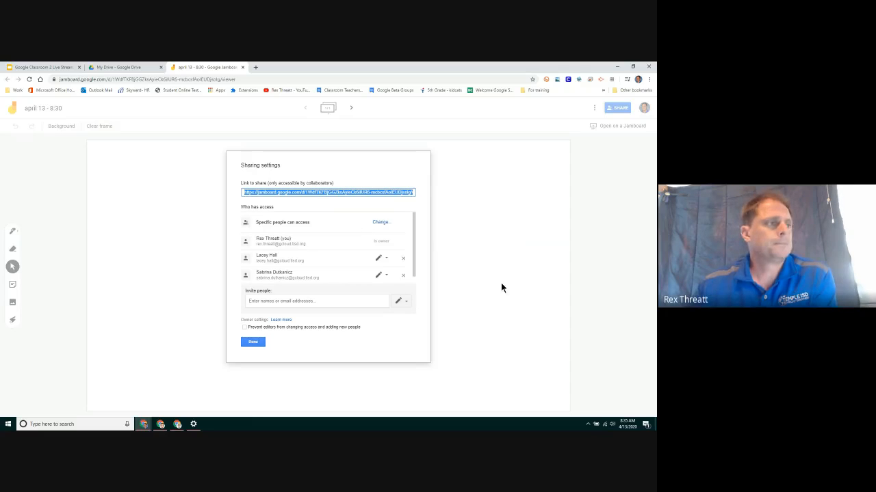
click(253, 342)
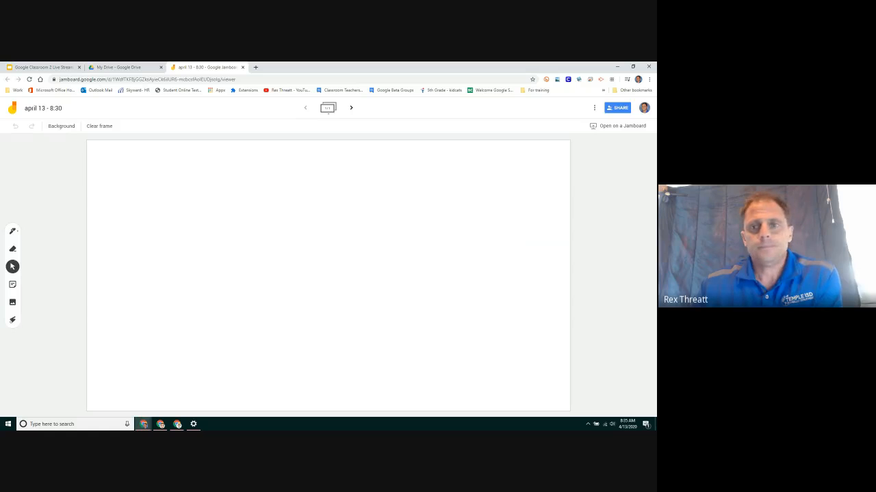
drag(656, 171, 409, 63)
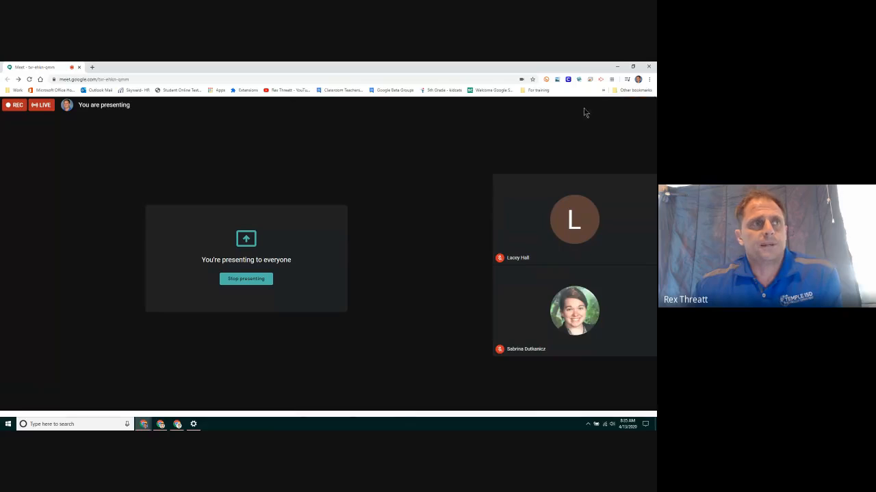
Paste and send the Jamboard link in the Meet chat, then drag the call aside.
click(585, 105)
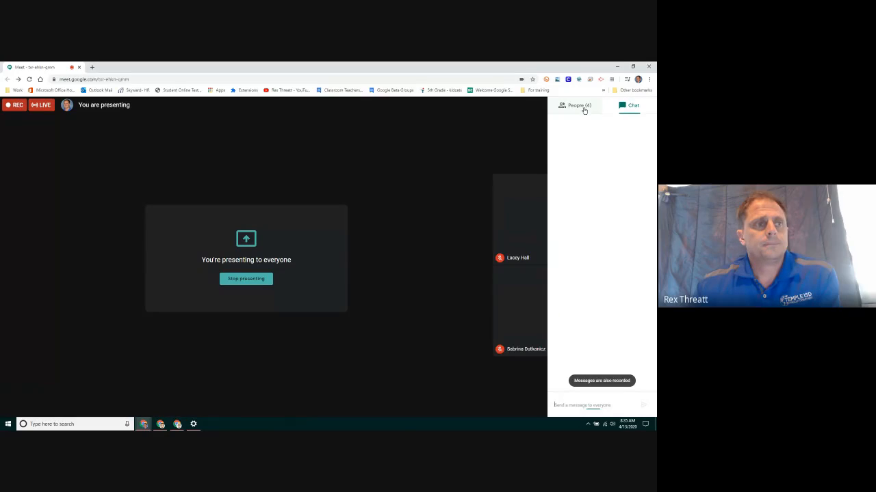
right_click(571, 407)
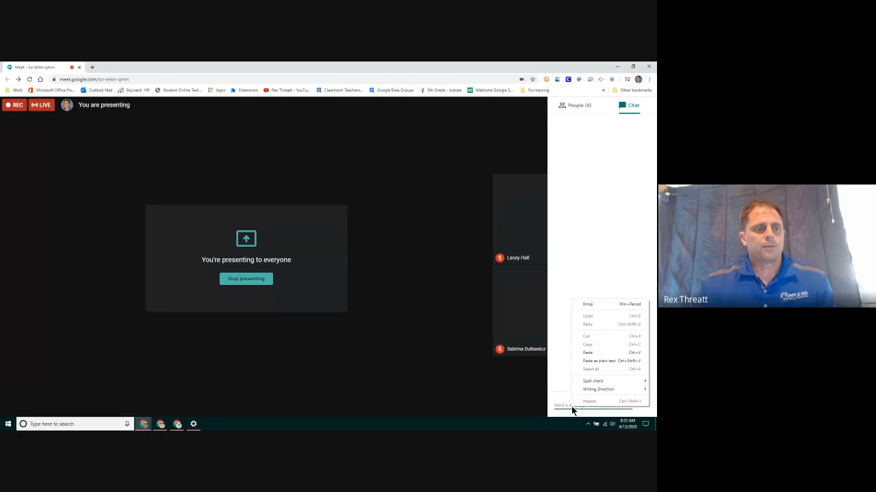
click(589, 352)
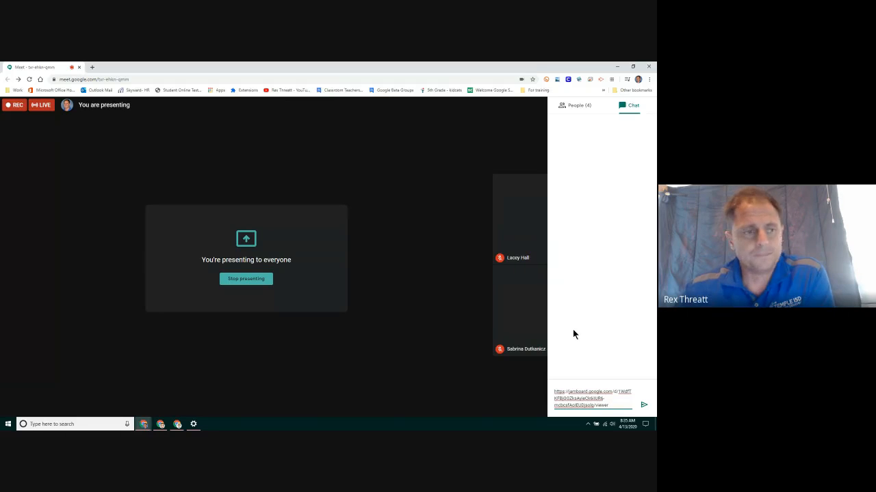
click(644, 405)
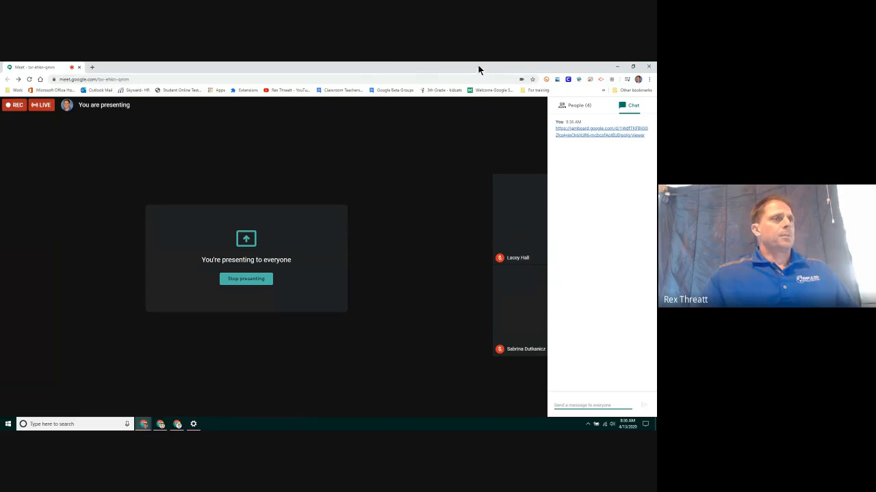
drag(479, 70, 655, 164)
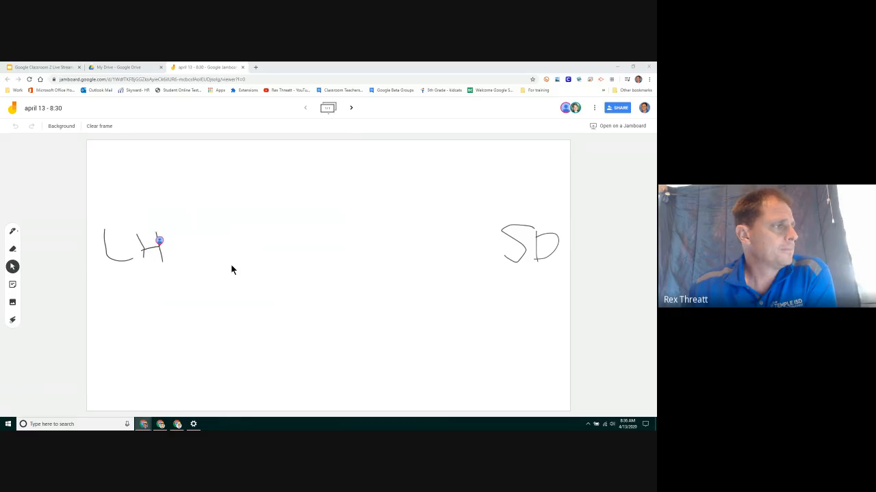
click(13, 232)
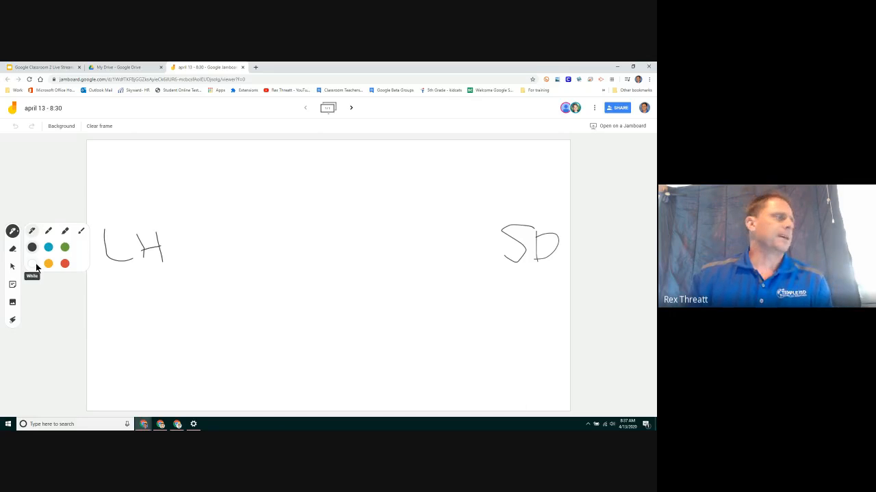
click(13, 249)
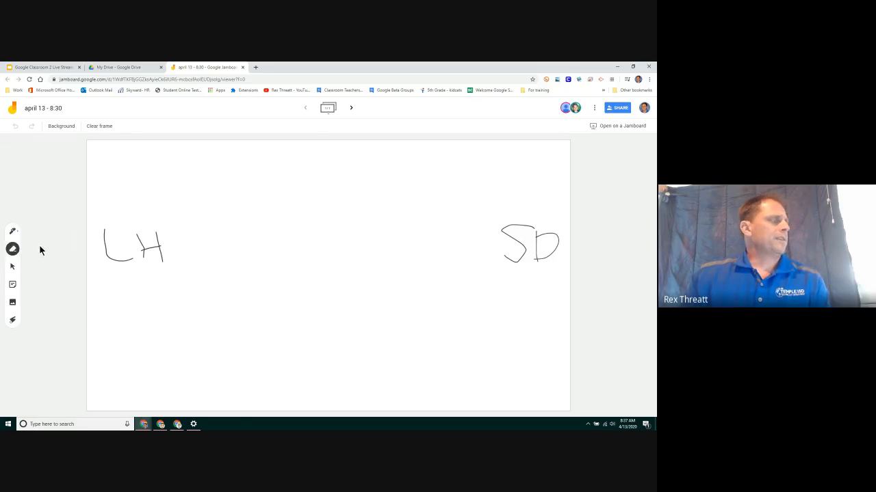
click(13, 268)
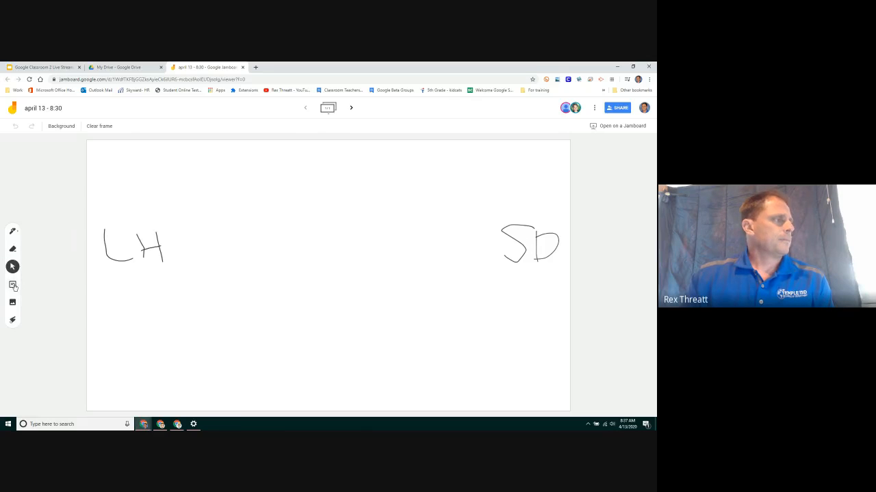
click(13, 287)
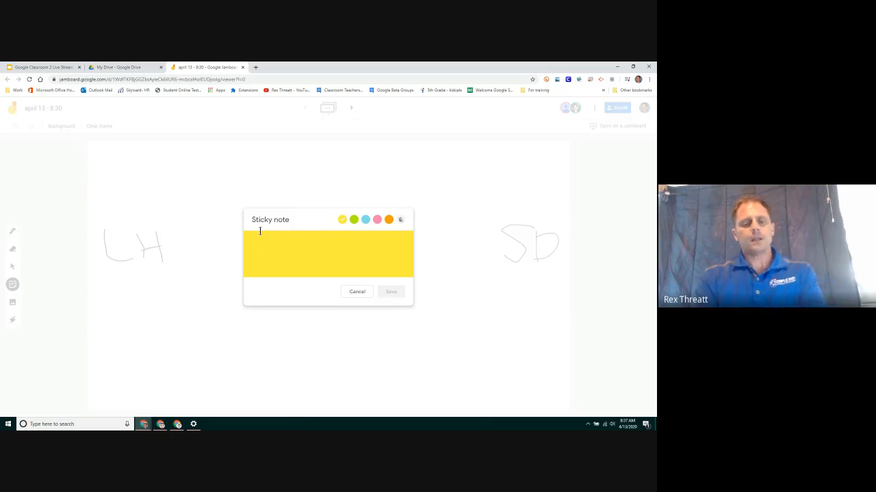
text(hi)
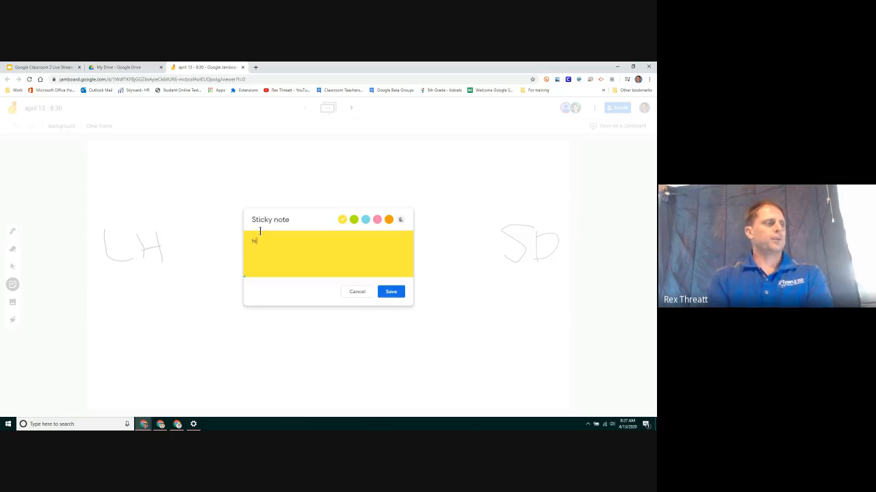
click(390, 292)
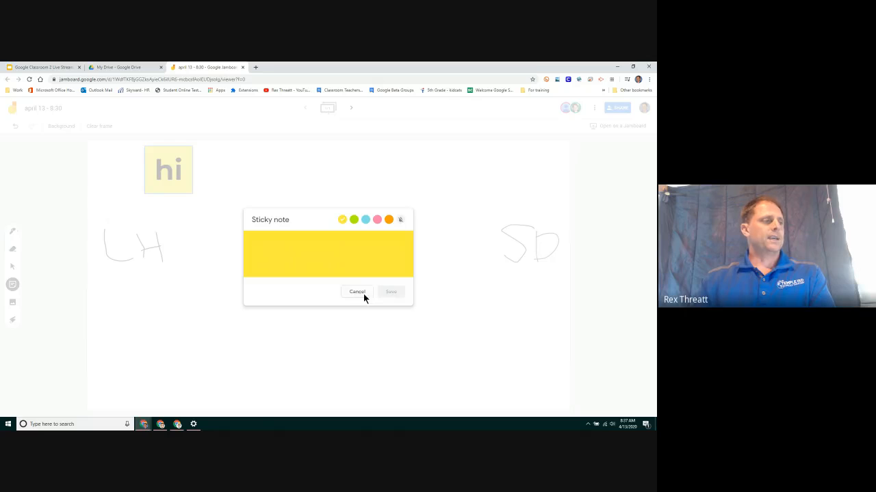
click(357, 292)
drag(184, 189, 533, 191)
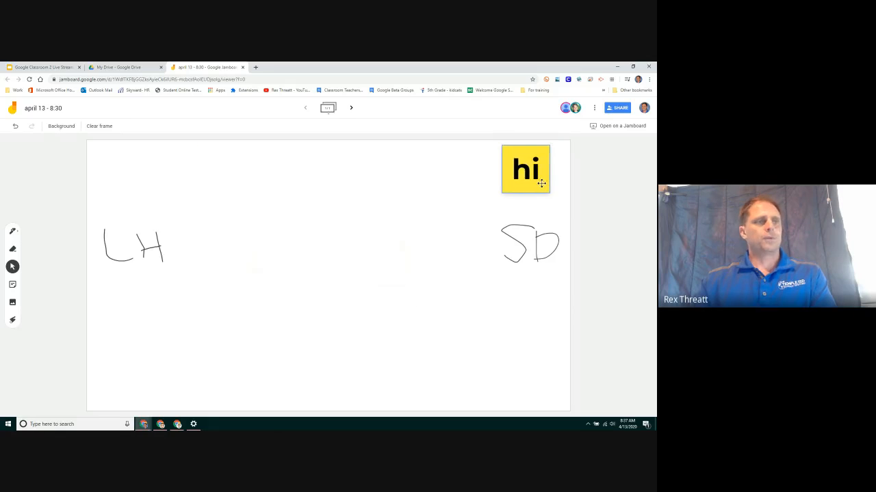
key(Delete)
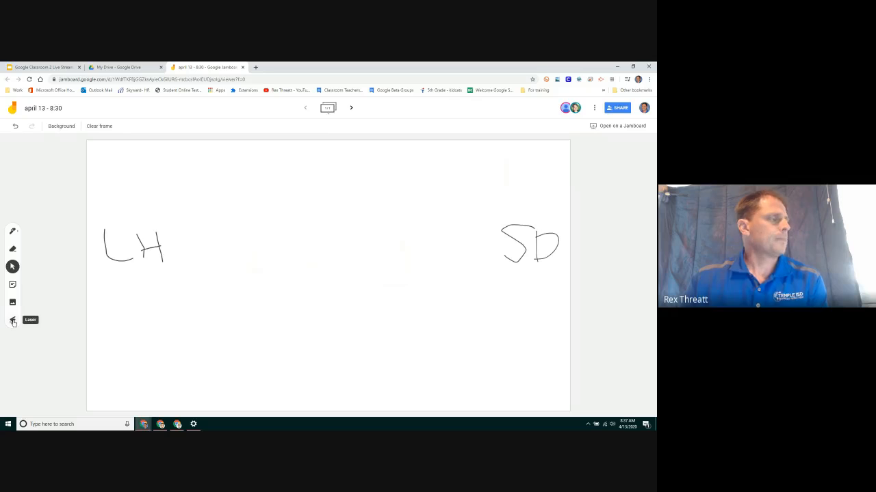
click(13, 322)
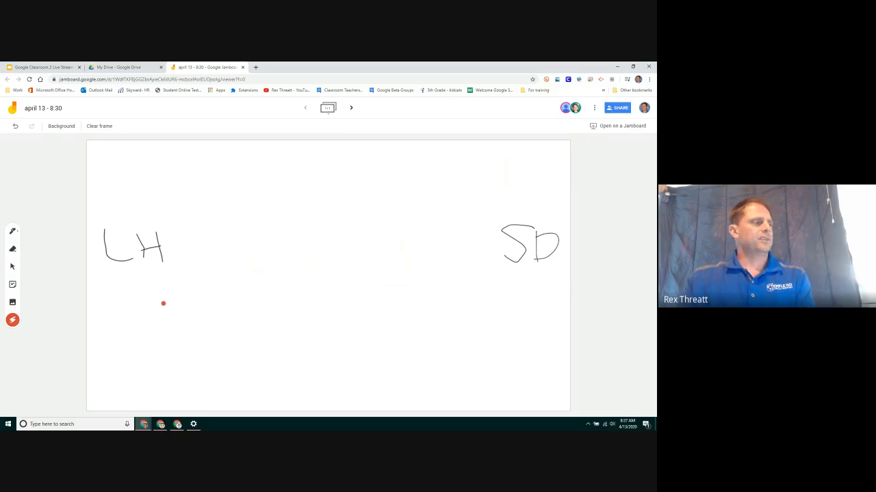
drag(164, 304, 351, 295)
drag(256, 260, 417, 296)
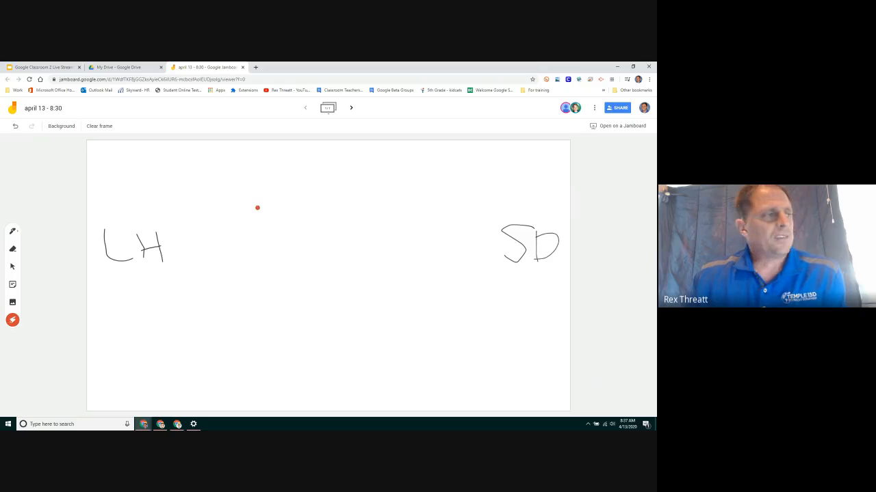
drag(256, 207, 406, 291)
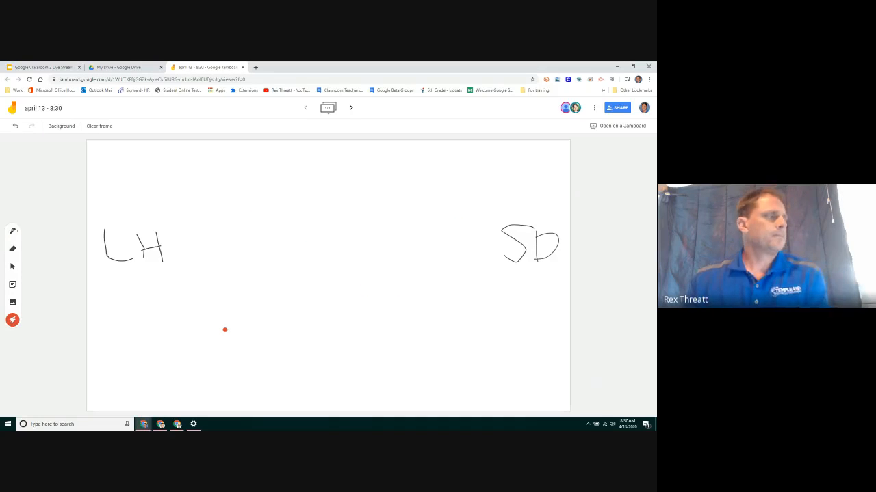
click(13, 232)
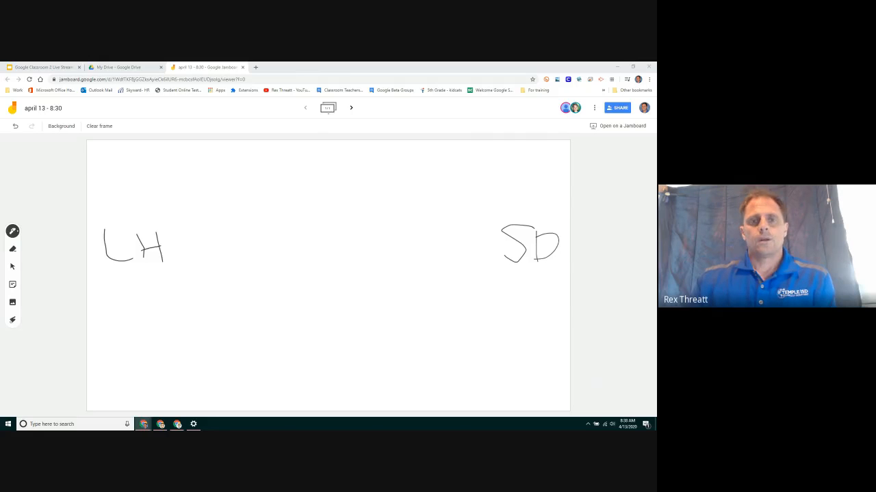
drag(656, 101, 428, 62)
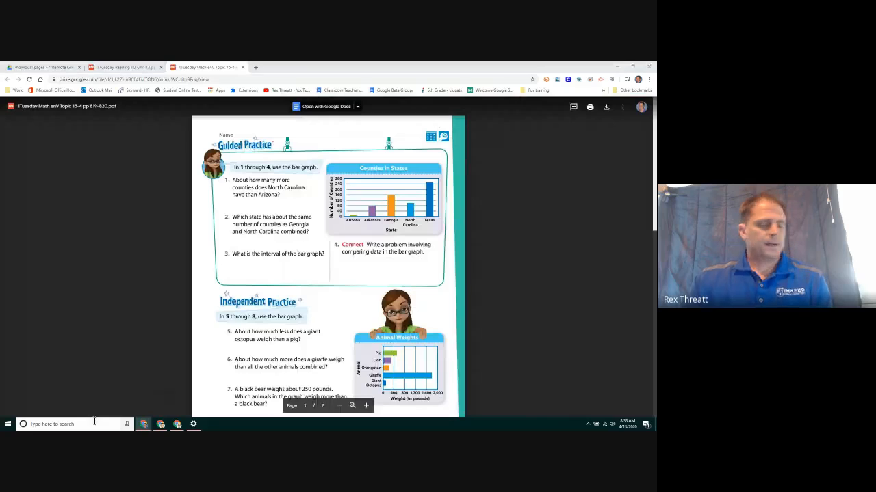
Search for 'snip' and launch Snipping Tool, then switch back to the worksheet PDF.
click(95, 424)
text(snip)
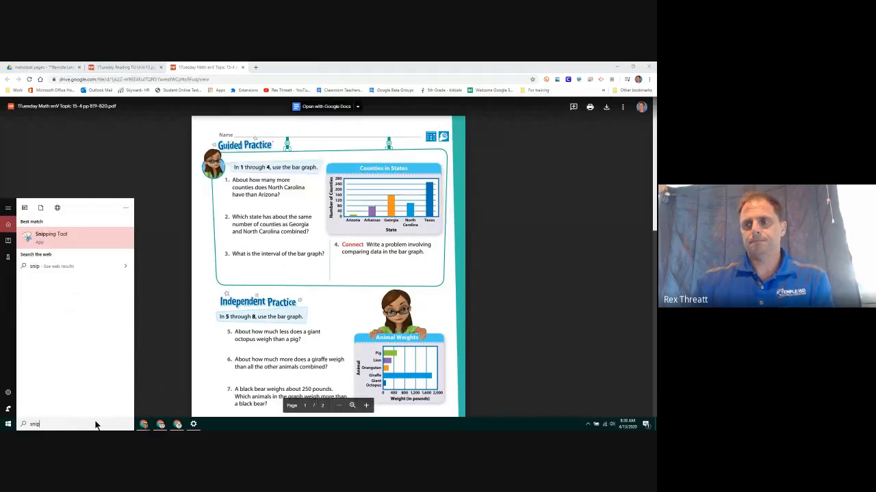
click(57, 239)
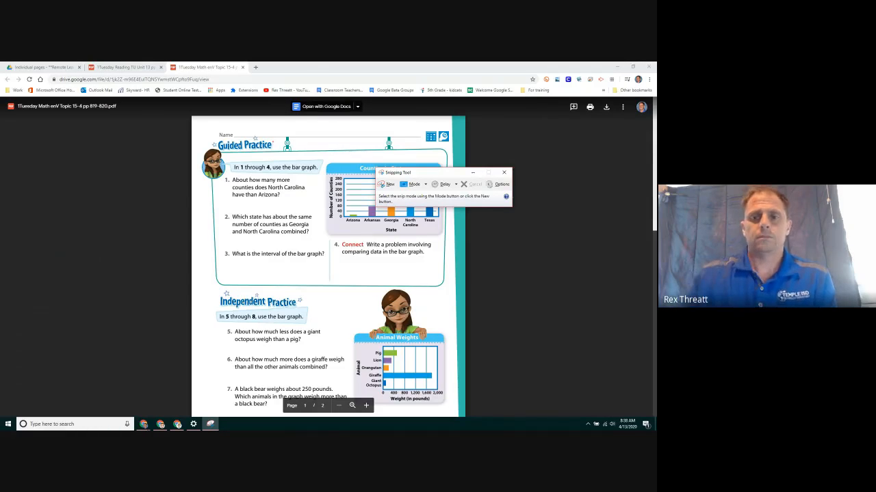
key(alt+Tab)
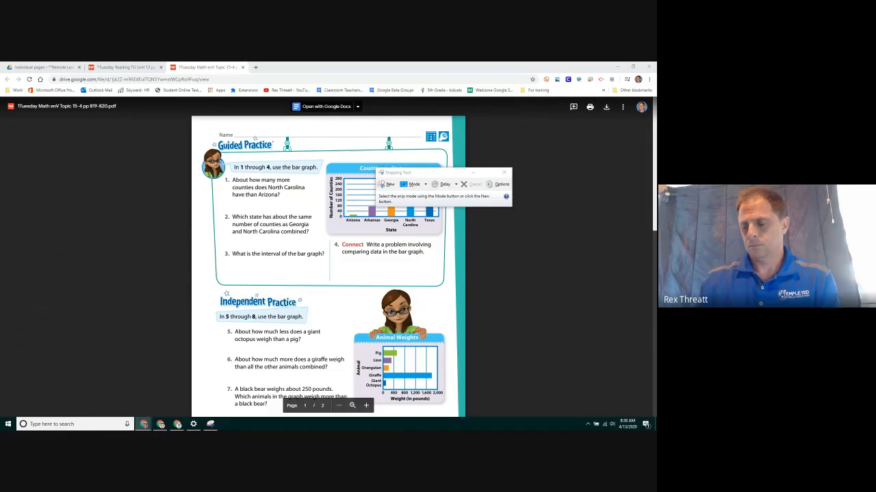
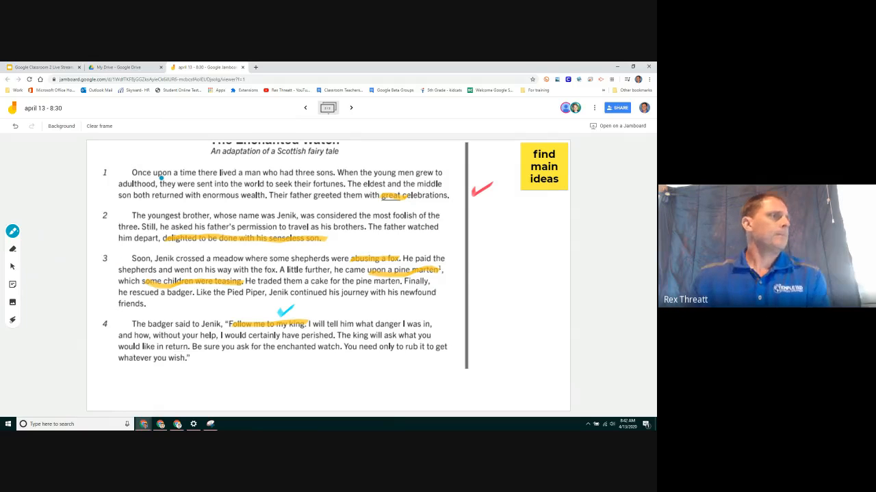
On the second frame, handwrite 39 × 7 in green ink and underline it.
click(305, 111)
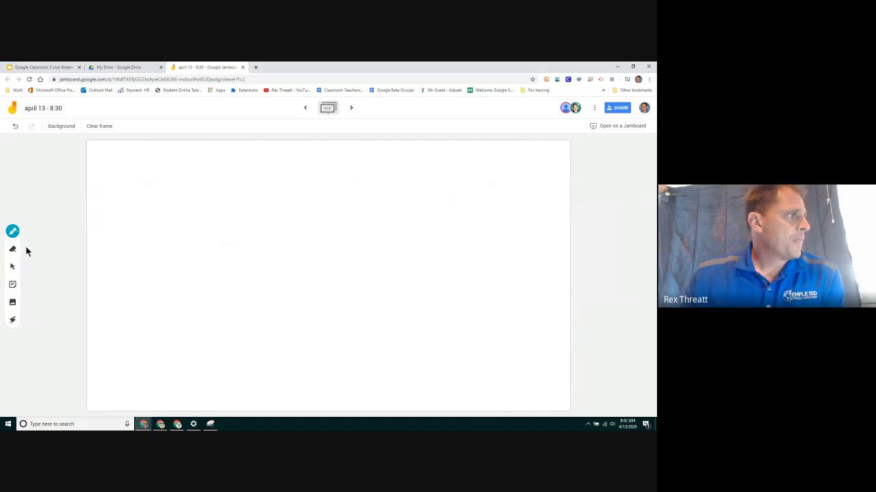
click(13, 231)
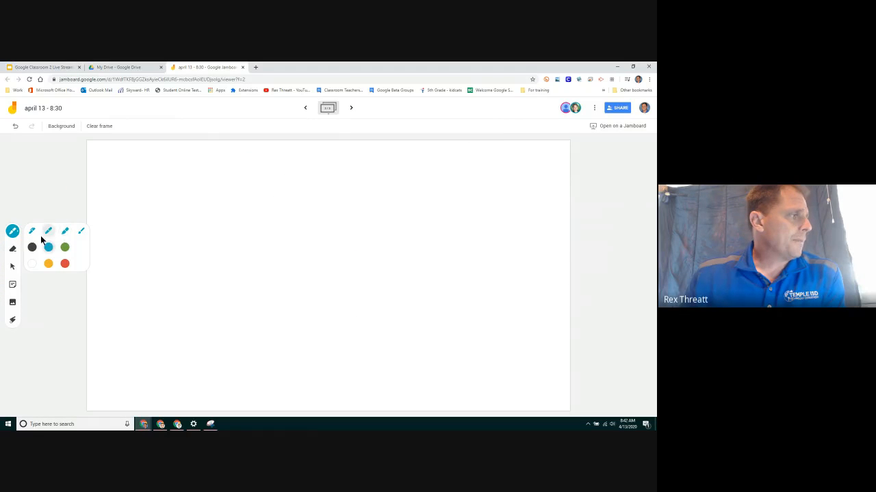
click(65, 247)
mouse_move(195, 179)
mouse_down()
mouse_move(221, 215)
mouse_move(194, 228)
mouse_up()
mouse_move(244, 172)
mouse_down()
mouse_move(254, 178)
mouse_move(253, 214)
mouse_up()
mouse_move(189, 245)
mouse_down()
mouse_move(174, 267)
mouse_move(194, 269)
mouse_up()
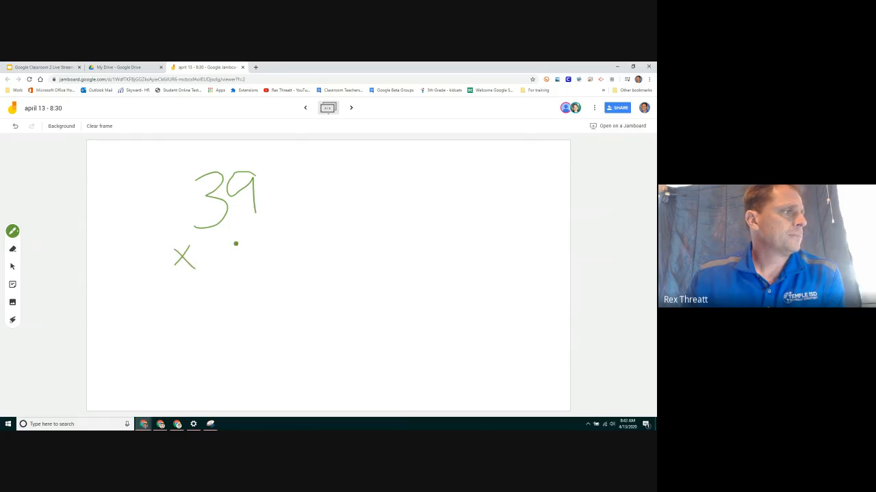
drag(239, 232, 262, 265)
drag(166, 286, 291, 280)
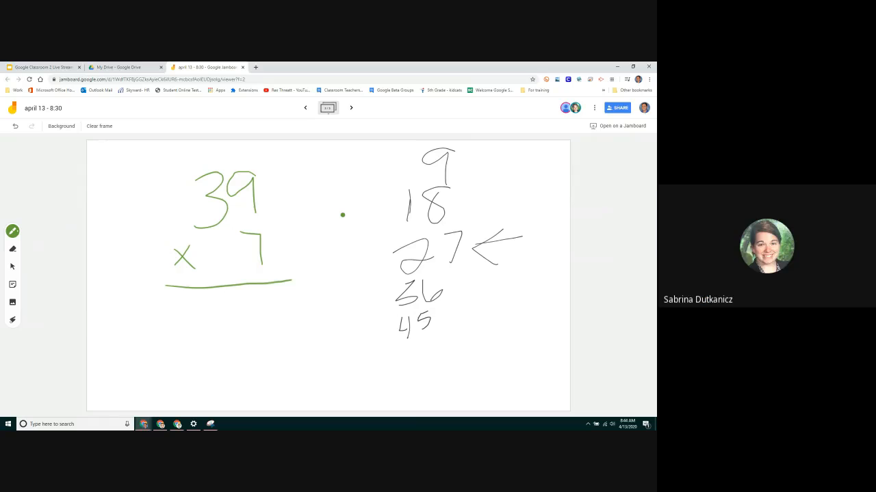
click(13, 305)
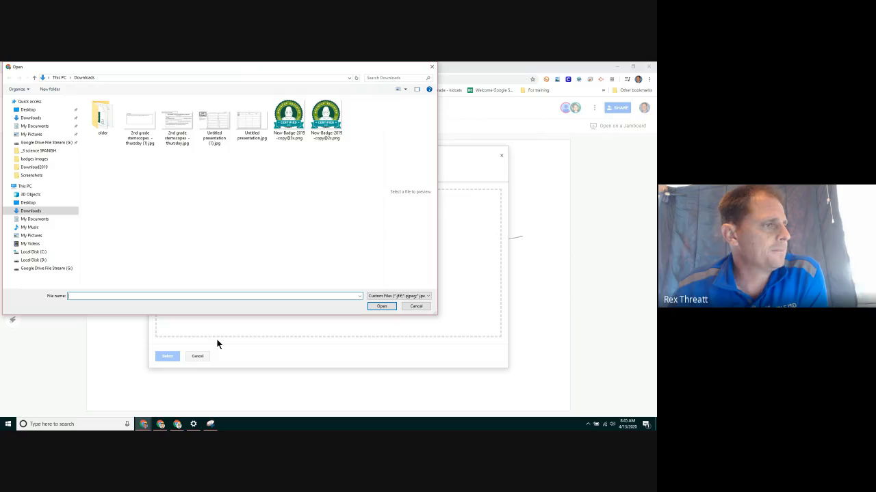
key(Escape)
click(265, 173)
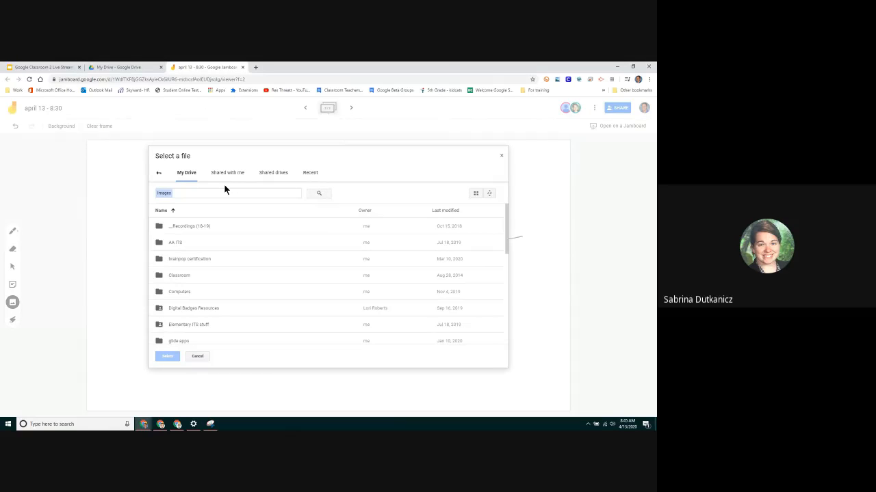
click(309, 174)
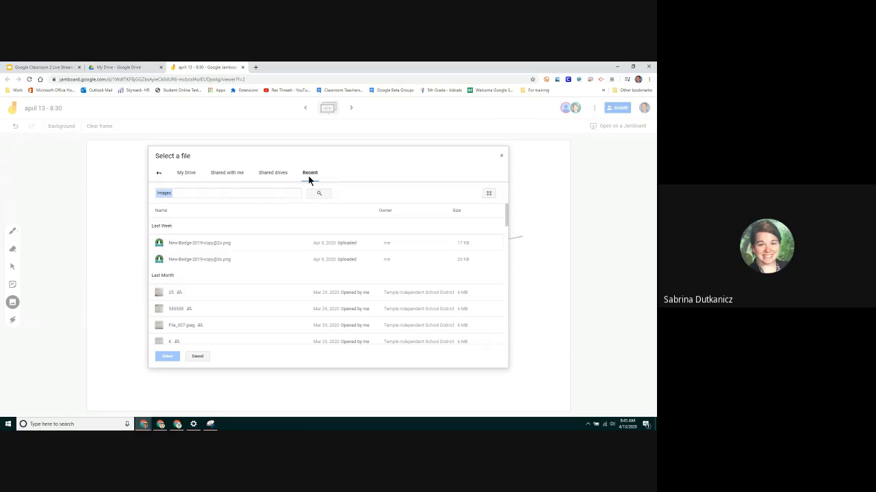
click(502, 156)
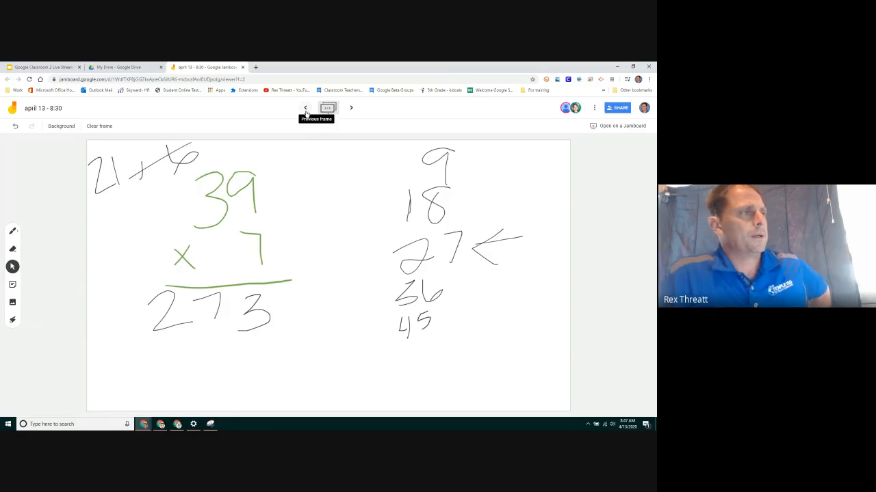
Divide a new frame with a vertical line, label the halves 1 and 2, then advance a frame.
click(351, 108)
click(12, 232)
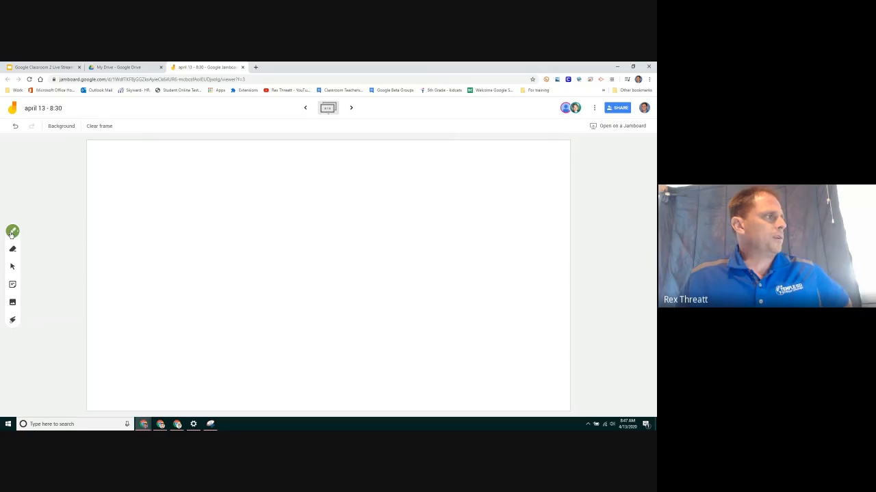
drag(329, 142, 312, 410)
mouse_move(105, 166)
mouse_down()
mouse_move(113, 181)
mouse_move(130, 179)
mouse_up()
mouse_move(539, 151)
mouse_down()
mouse_move(545, 171)
mouse_move(562, 170)
mouse_up()
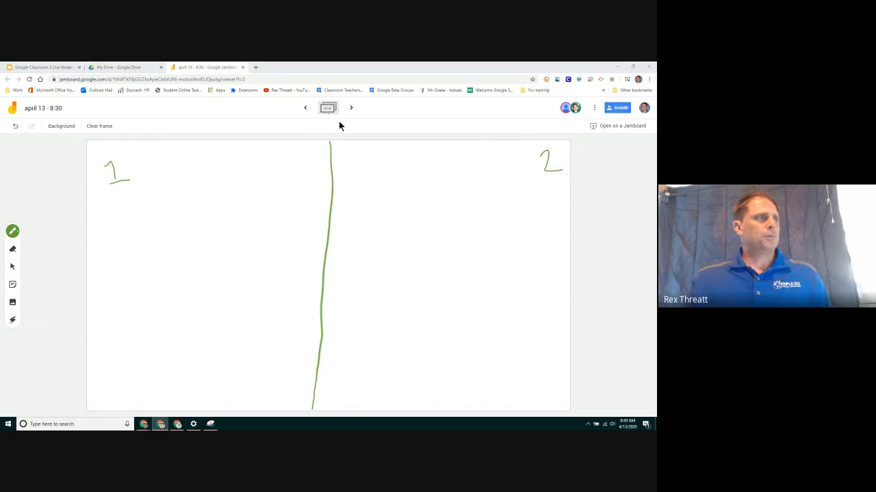
click(351, 108)
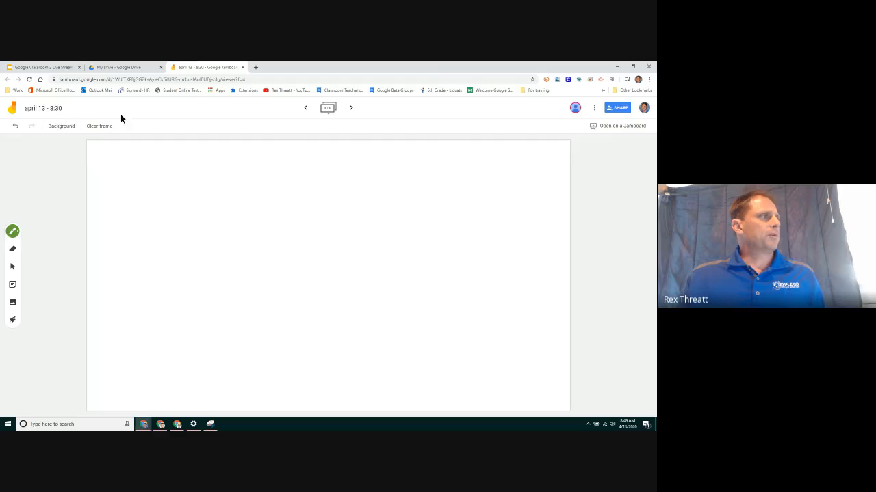
click(128, 68)
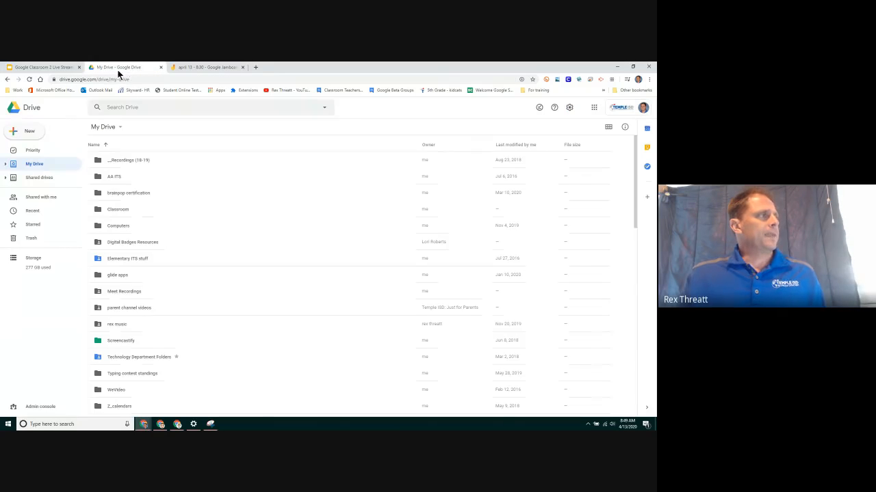
click(30, 131)
mouse_move(53, 209)
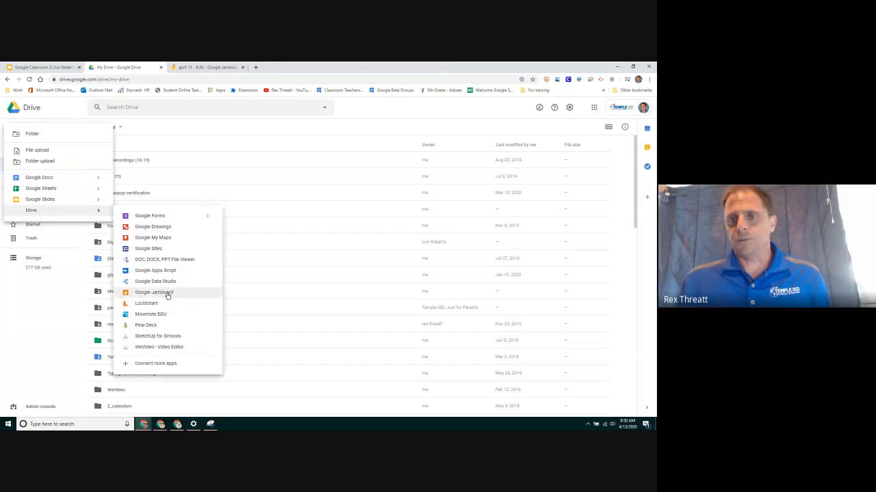
click(202, 68)
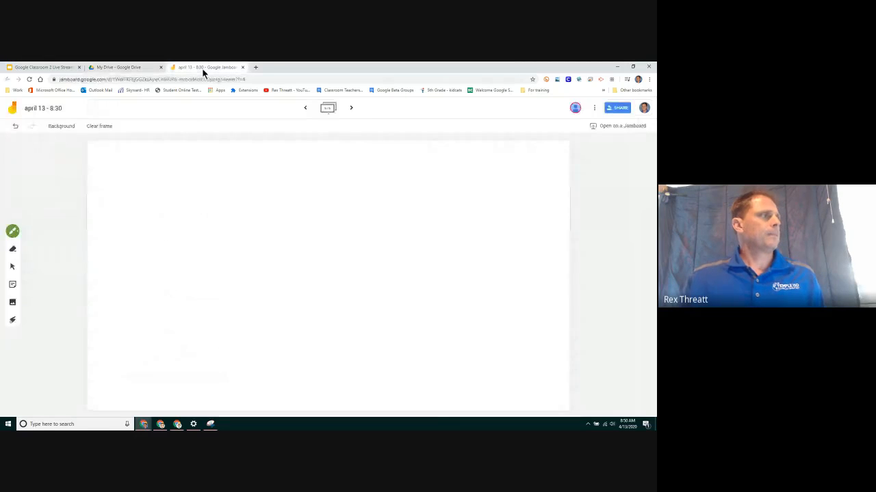
click(618, 109)
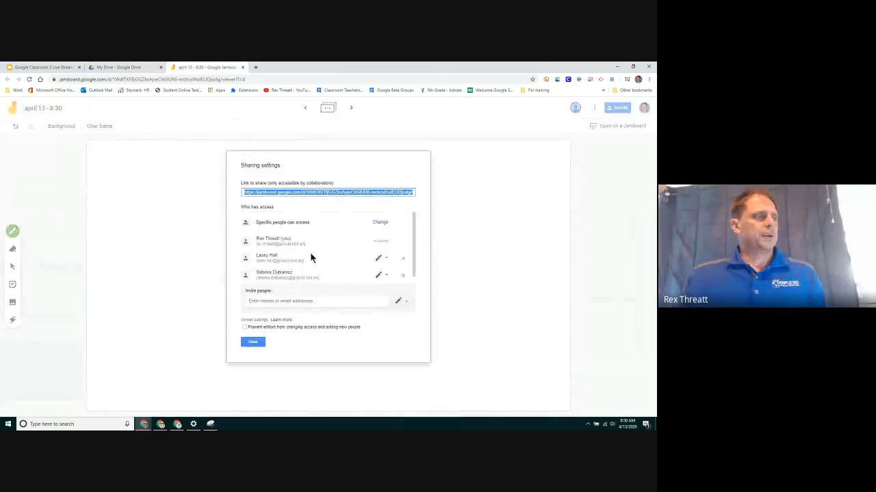
click(296, 301)
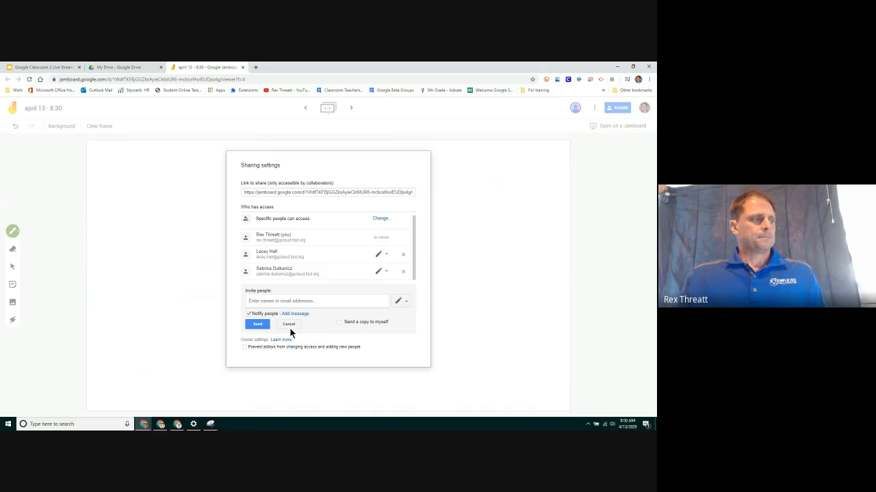
click(335, 192)
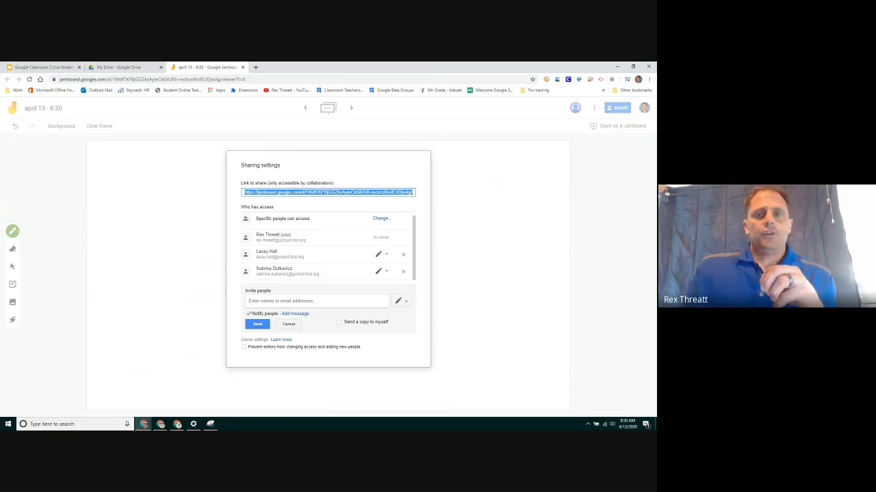
drag(655, 67, 365, 62)
click(584, 105)
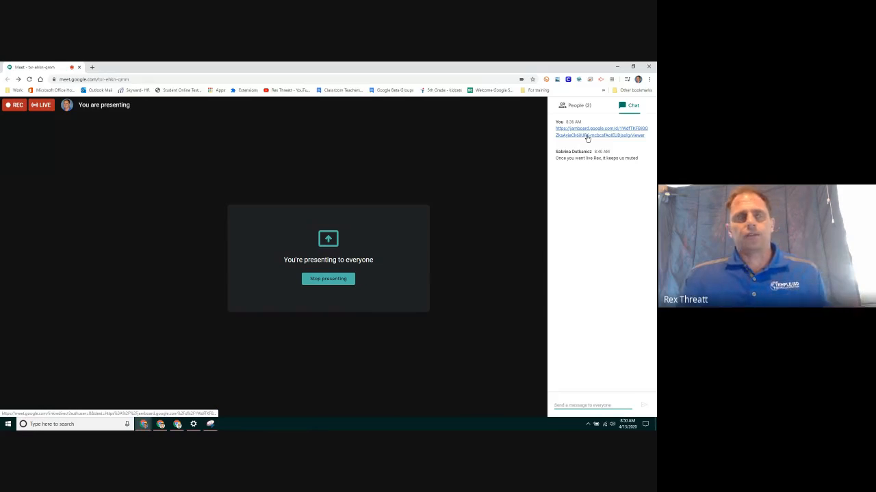
drag(515, 67, 655, 130)
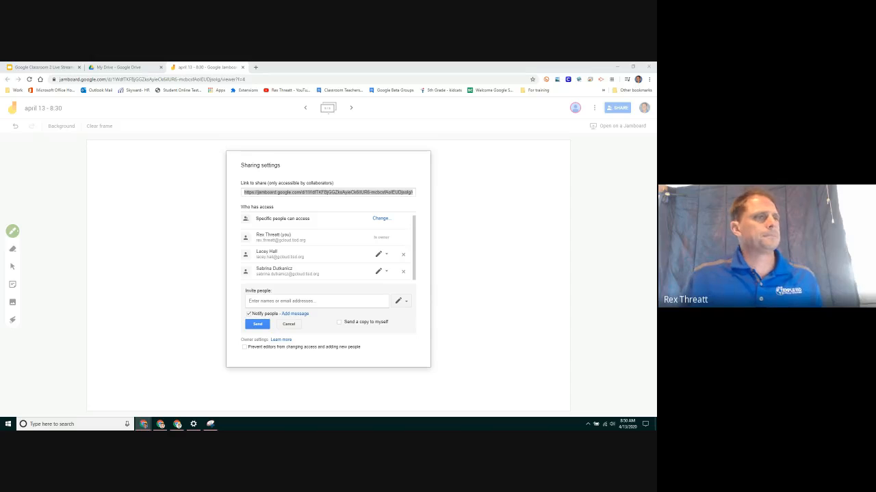
click(289, 324)
click(254, 342)
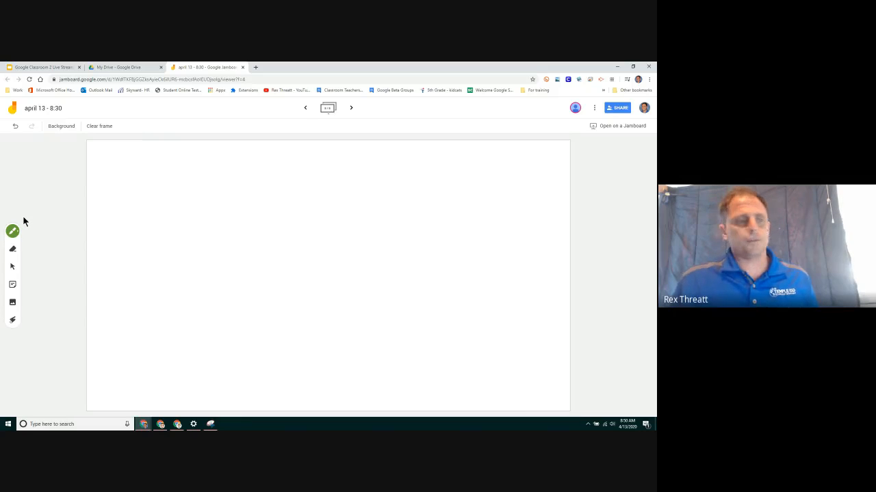
Set the pen colour to blue, try the laser pointer and eraser, then return to the pen.
click(14, 231)
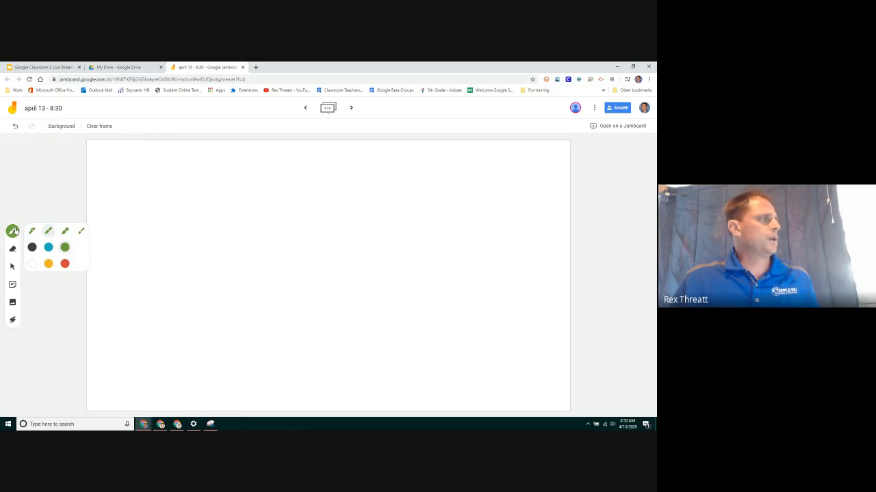
click(48, 248)
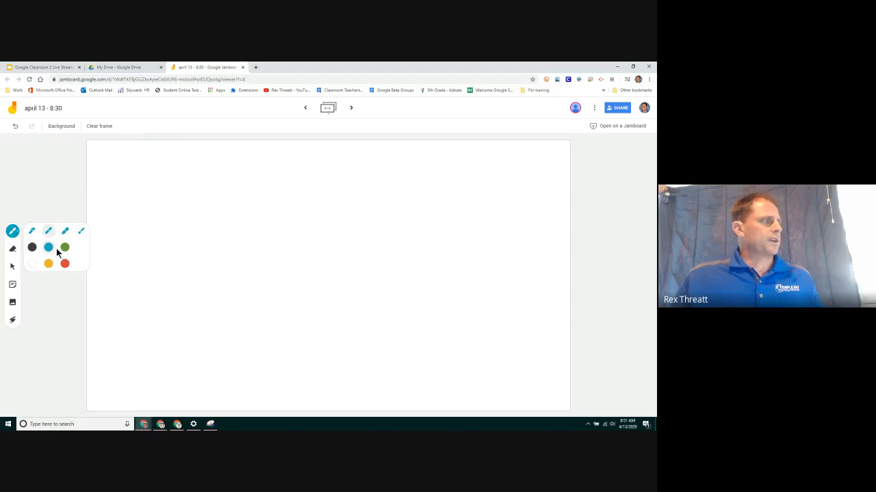
click(13, 320)
drag(148, 212, 345, 280)
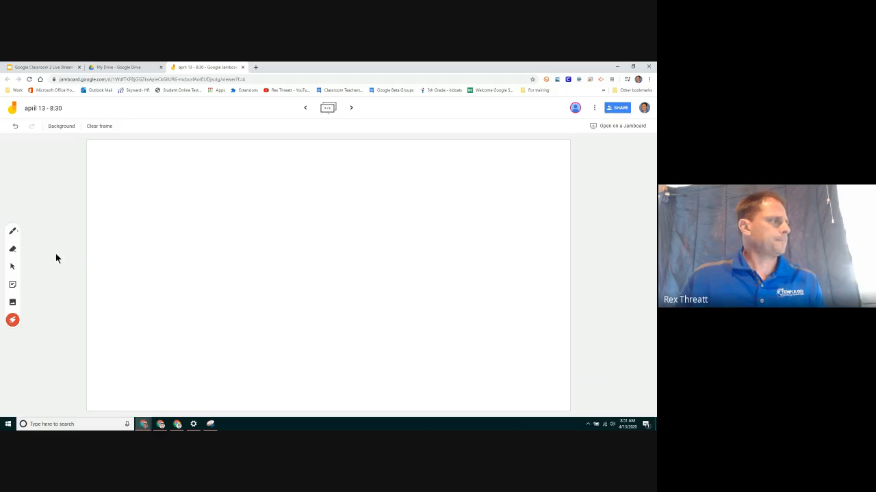
click(12, 250)
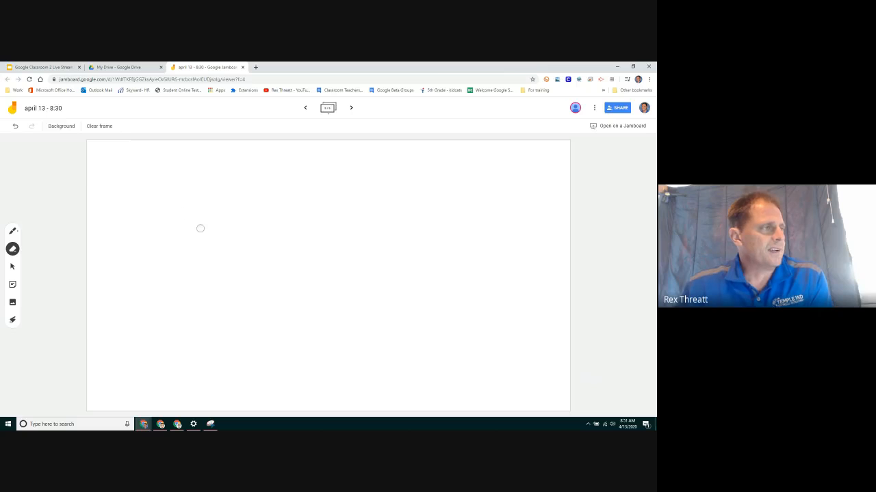
click(13, 231)
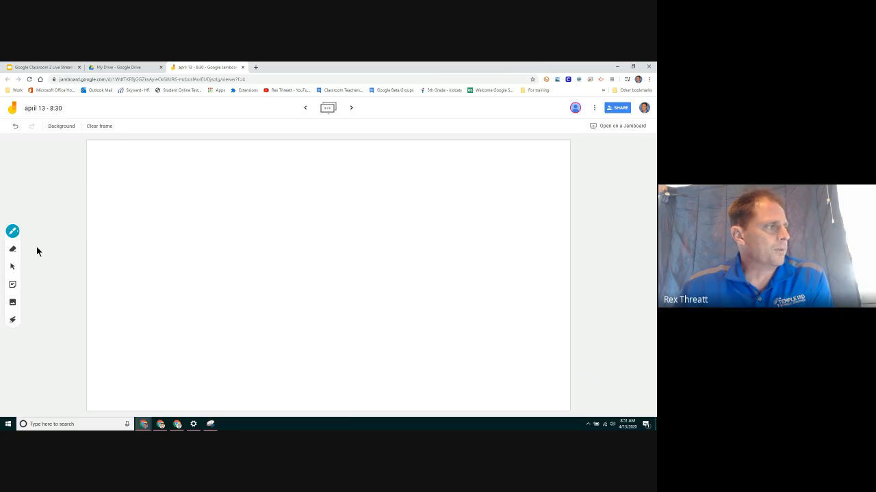
Erase the 1 at frame 3's top left, then advance two frames to the blank one.
click(305, 109)
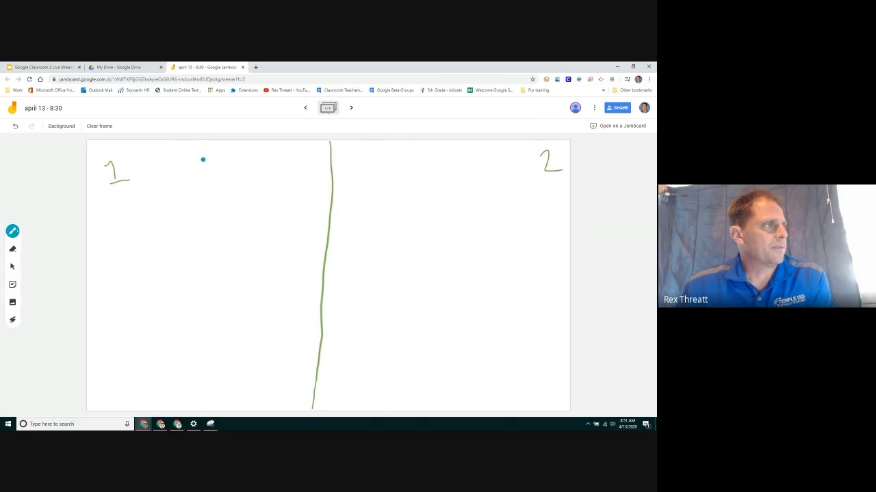
click(13, 249)
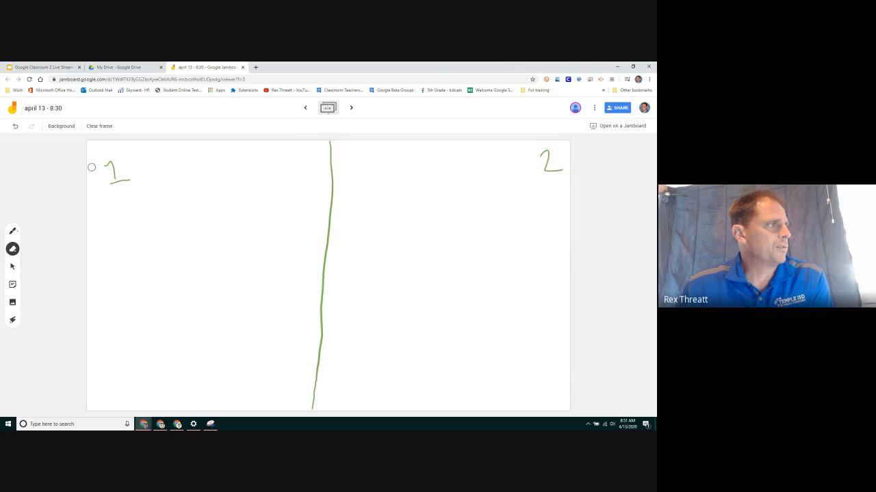
mouse_move(96, 167)
mouse_down()
mouse_move(114, 161)
mouse_move(111, 183)
mouse_move(148, 180)
mouse_up()
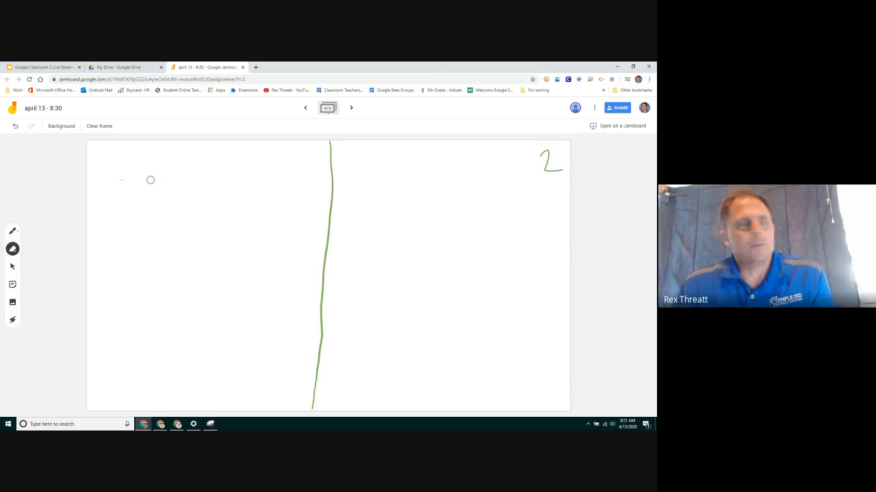
click(351, 109)
click(351, 109)
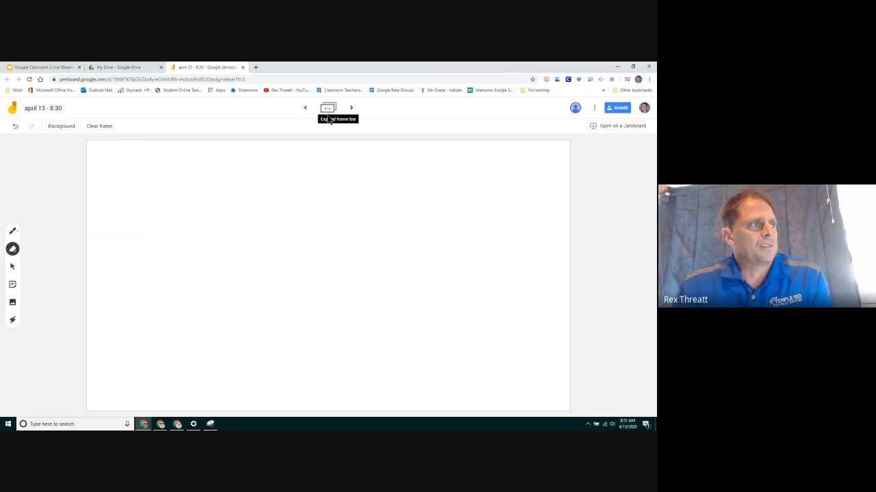
Toggle the frame thumbnails, go back two frames, and clear the green-line frame entirely.
click(327, 112)
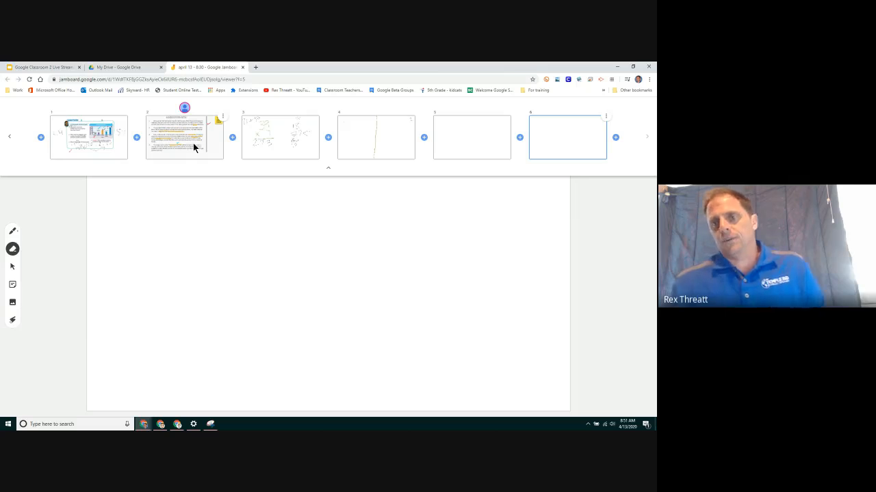
click(50, 221)
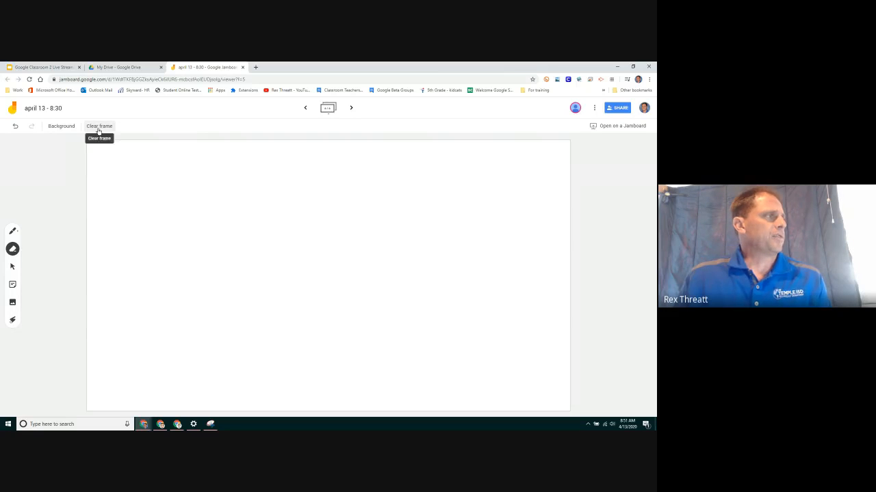
click(305, 109)
click(305, 110)
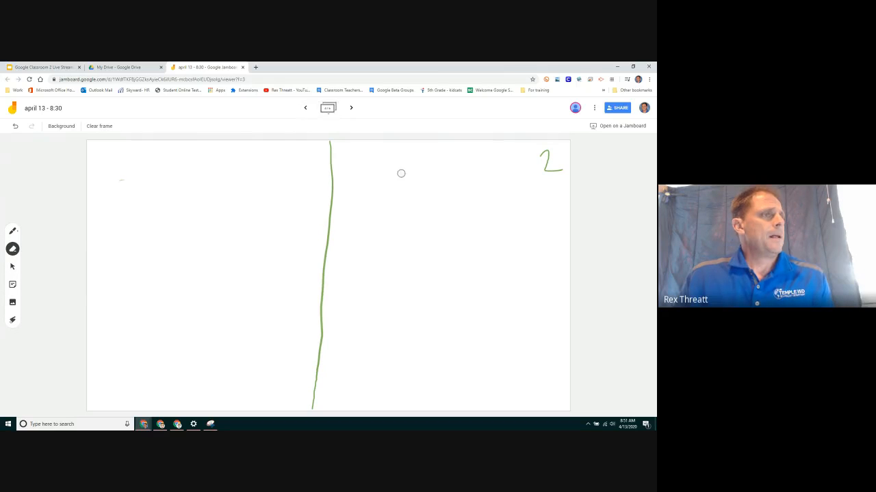
click(96, 128)
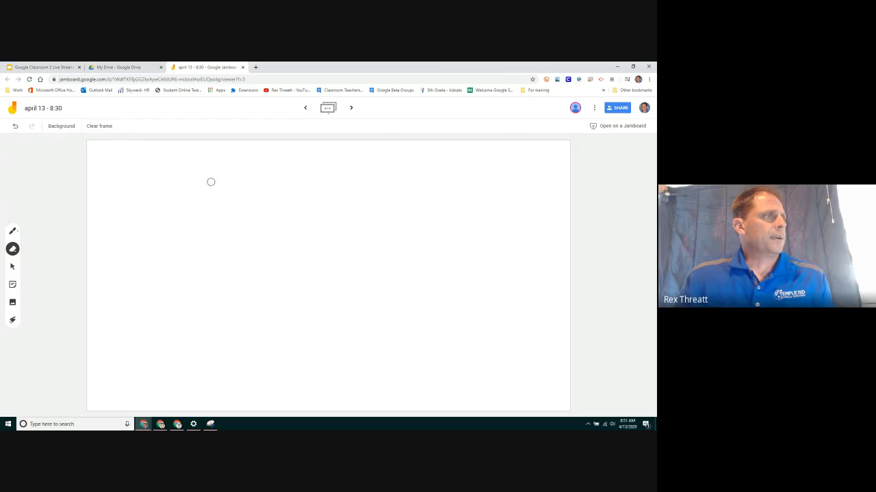
Try ruled and grid backgrounds, then settle on a solid black frame background.
click(63, 131)
click(79, 142)
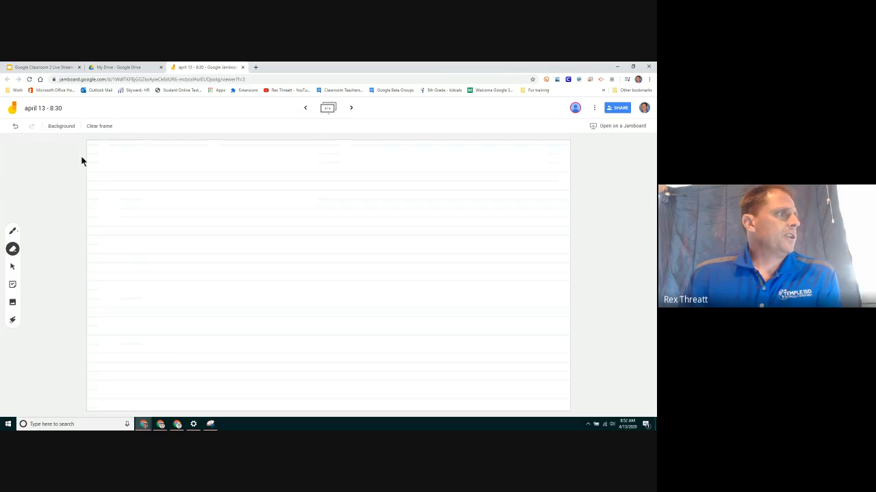
click(68, 130)
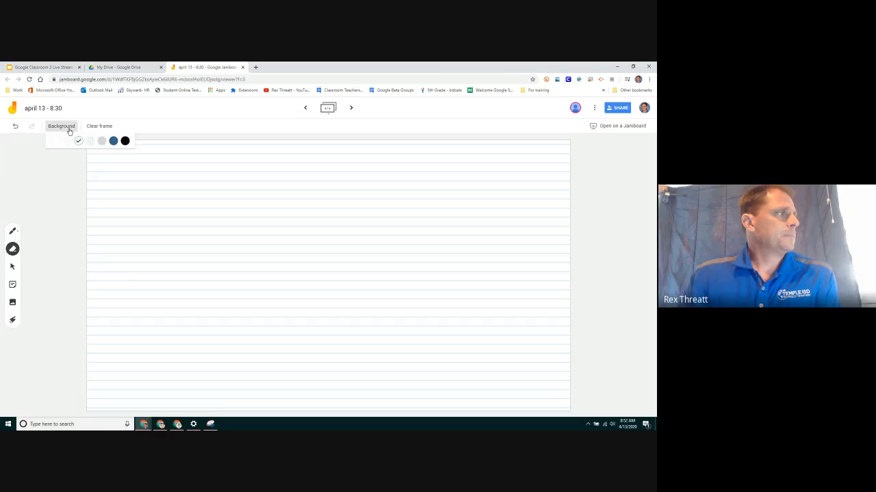
click(87, 143)
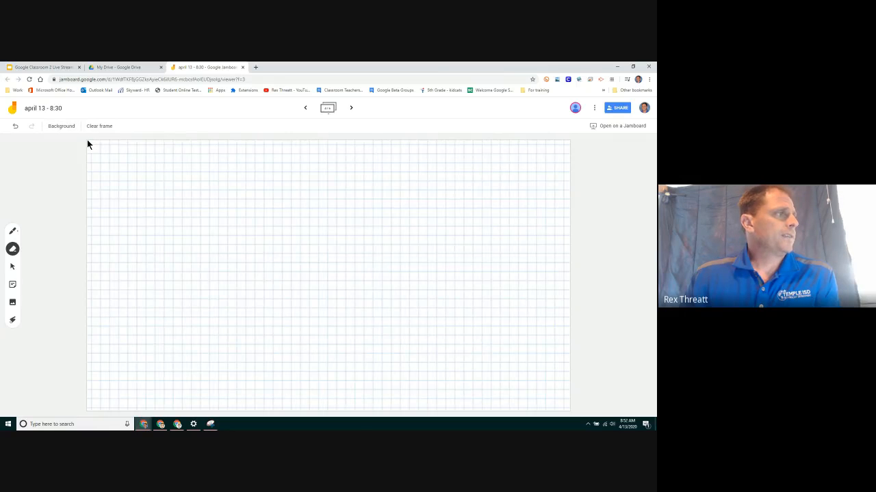
click(74, 127)
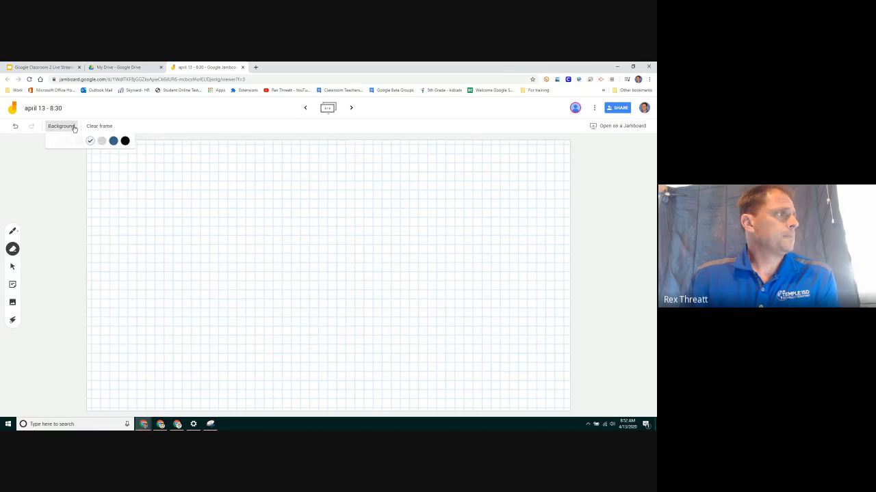
click(125, 141)
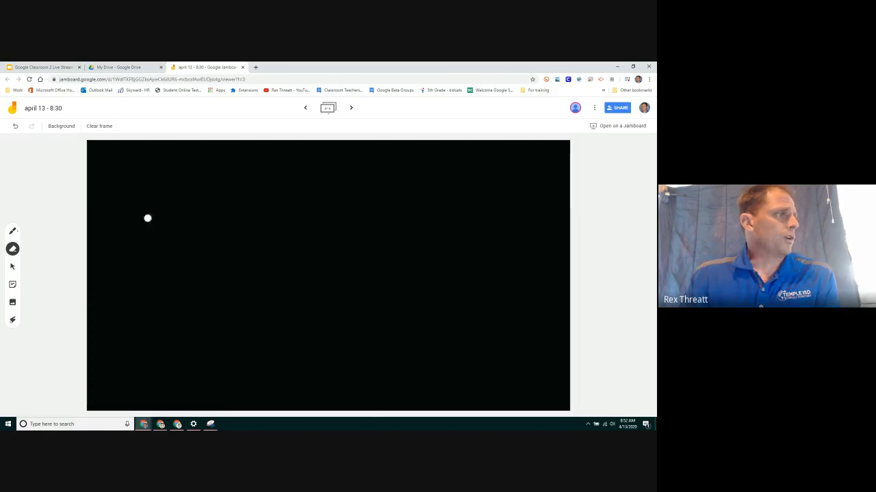
click(13, 230)
Draw white, yellow and green pen strokes on the black frame.
click(32, 263)
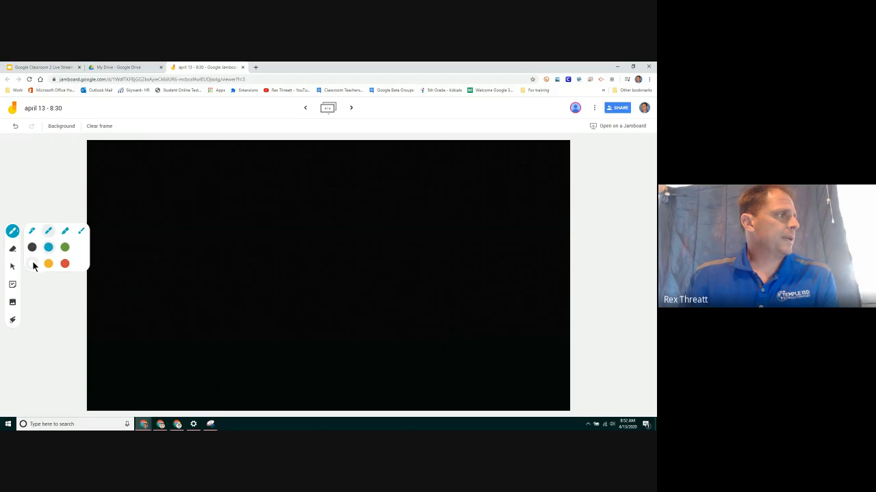
drag(177, 184, 243, 215)
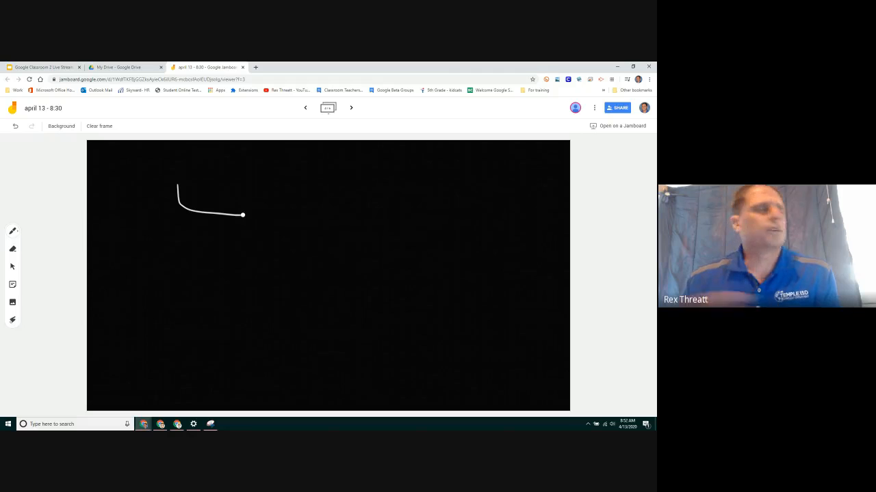
click(14, 233)
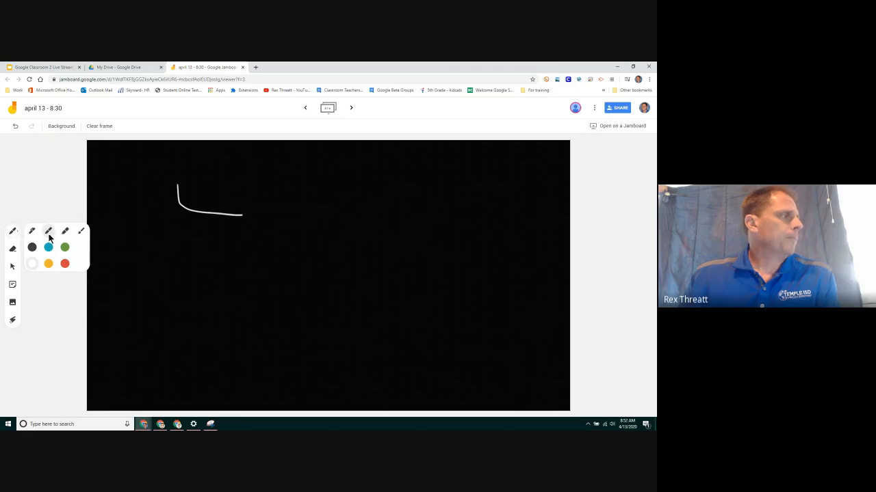
click(48, 263)
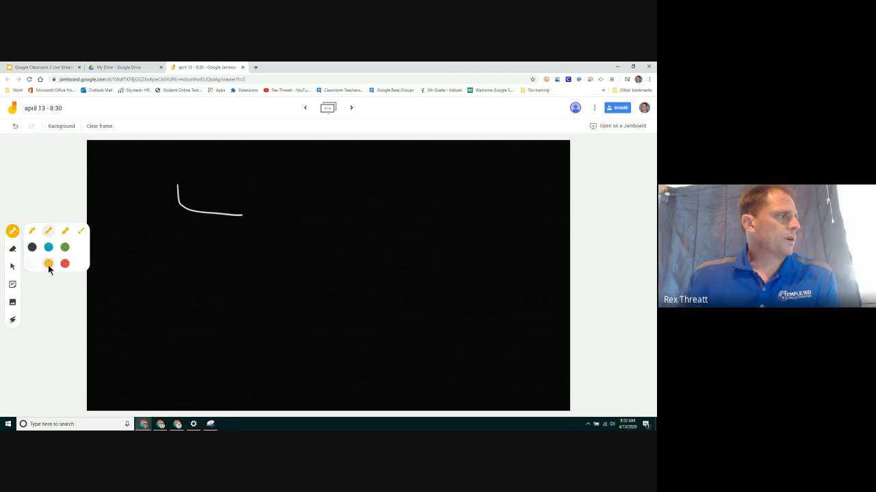
drag(335, 176, 448, 171)
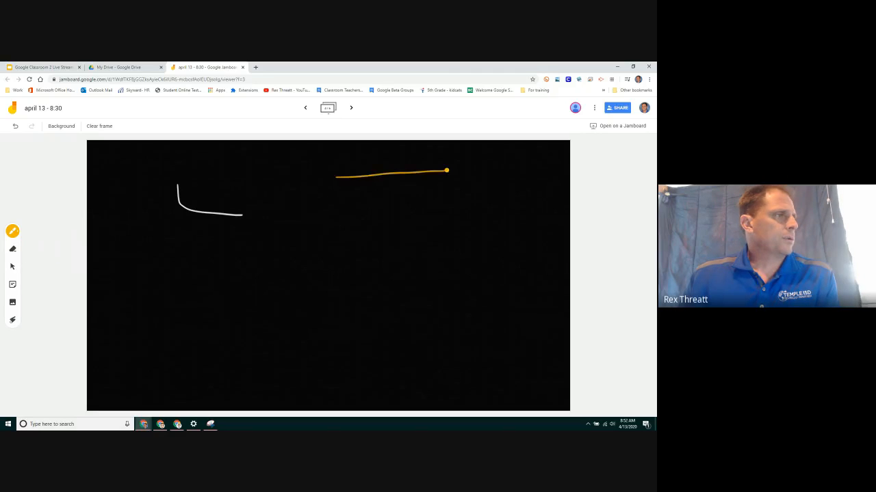
click(12, 231)
click(60, 249)
drag(308, 224, 409, 216)
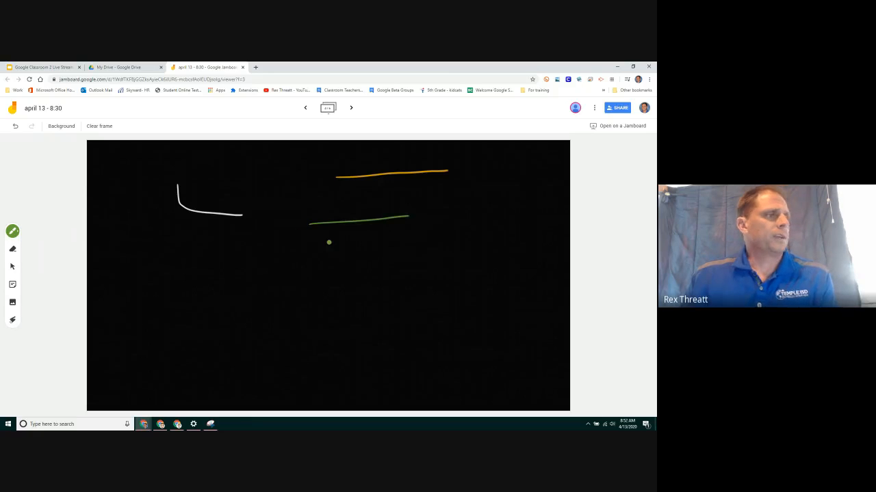
Change the frame background from black to a grey grid.
click(63, 125)
click(102, 142)
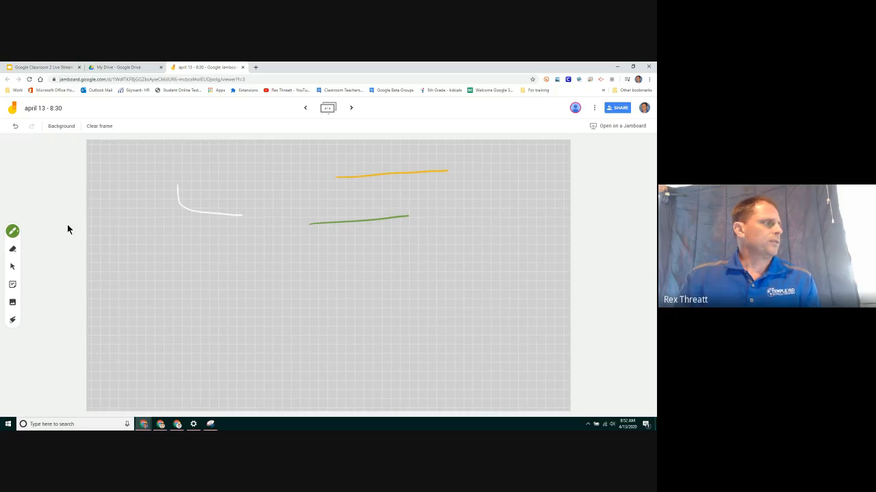
click(12, 266)
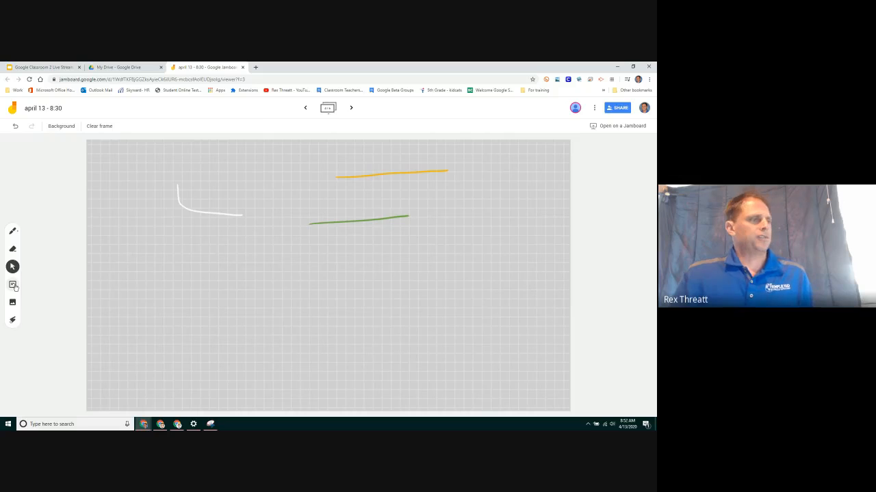
click(13, 285)
click(354, 220)
click(377, 220)
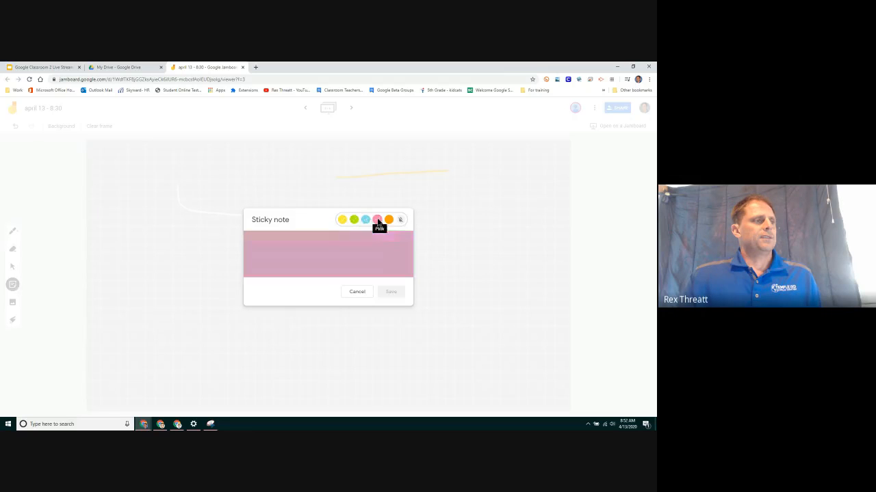
click(390, 220)
click(400, 220)
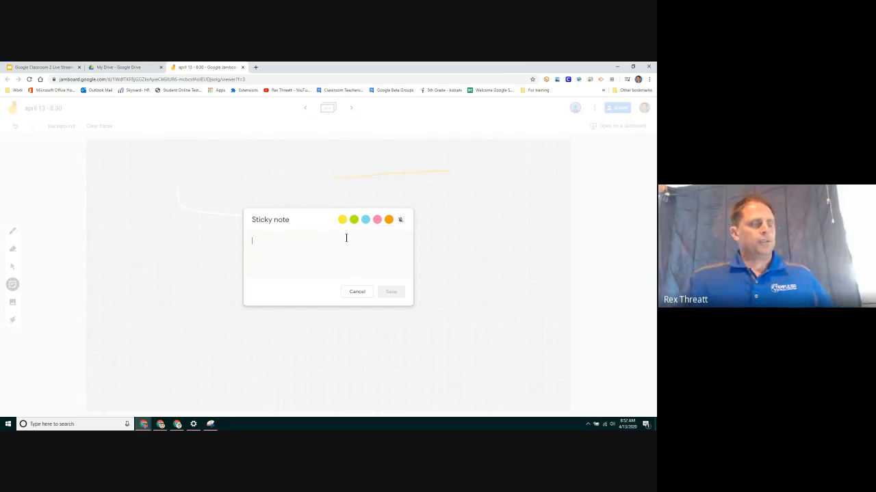
text(ty)
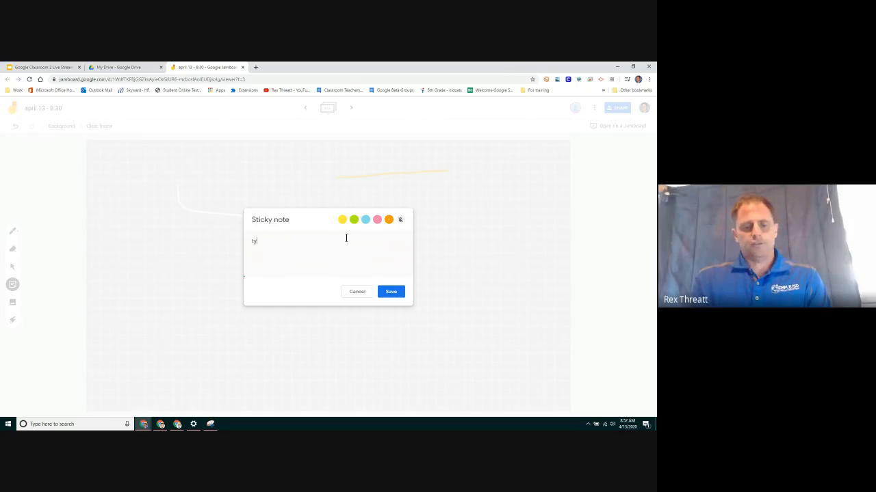
text(pe a message)
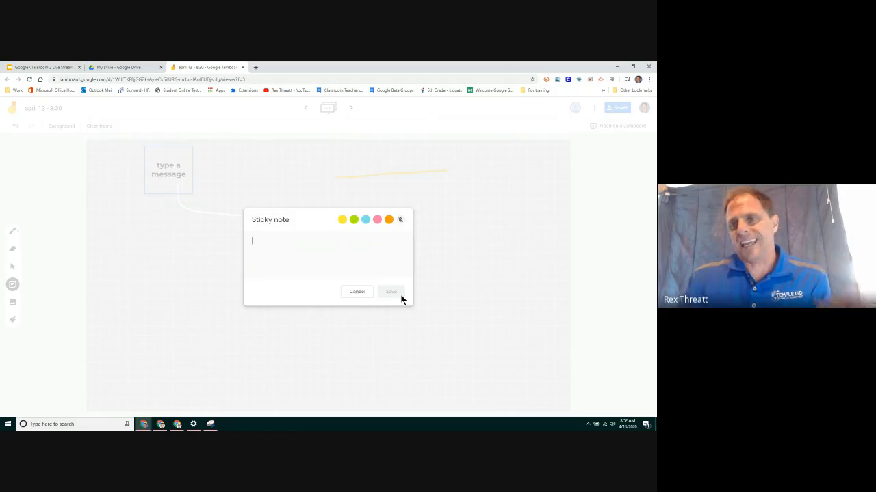
click(353, 292)
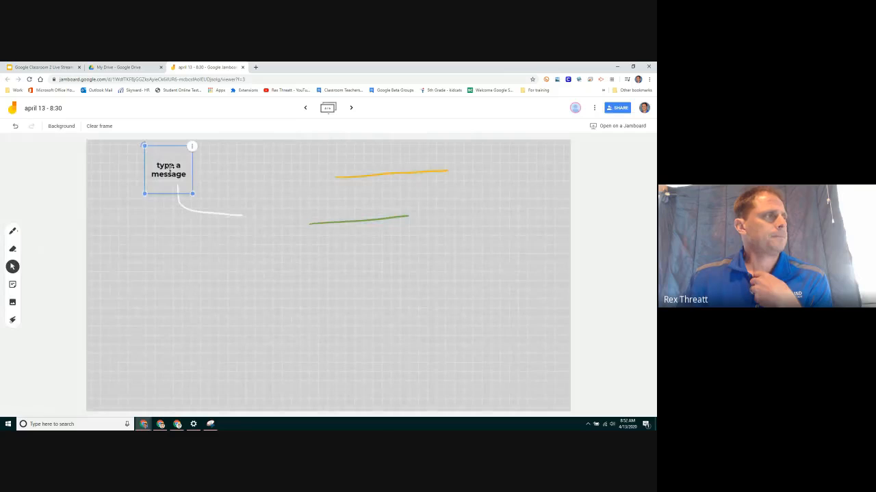
drag(169, 169, 525, 183)
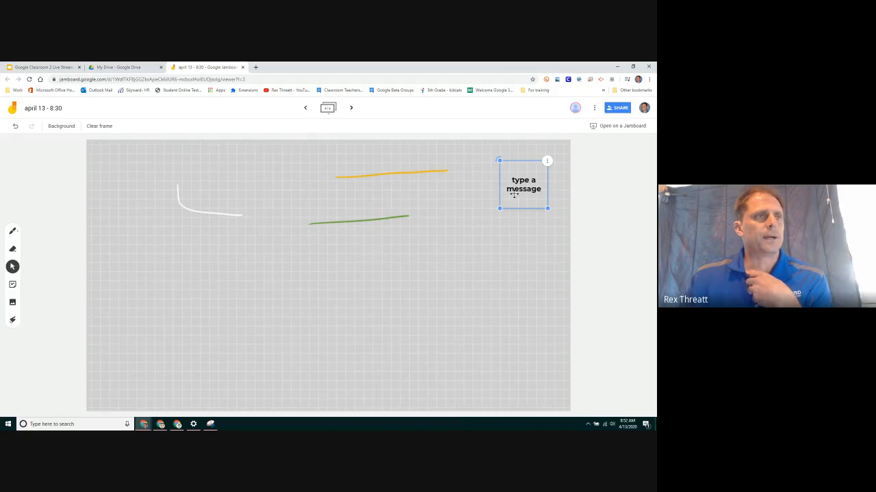
click(547, 161)
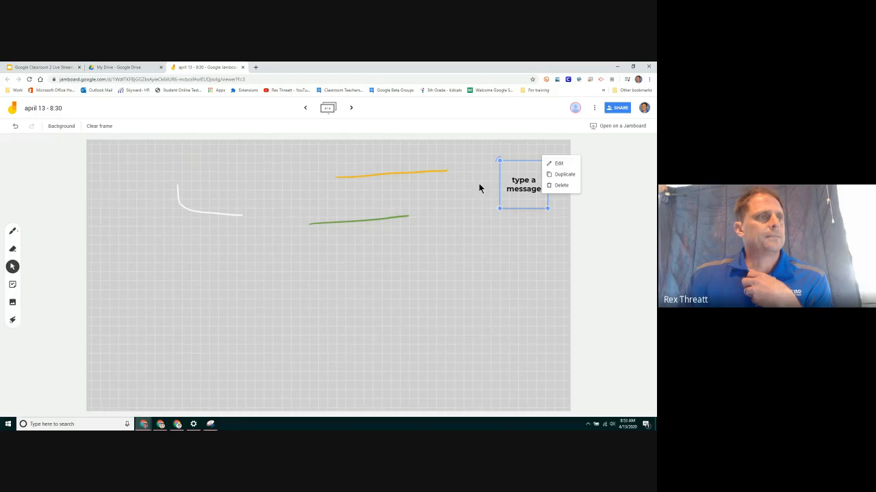
click(501, 189)
key(Delete)
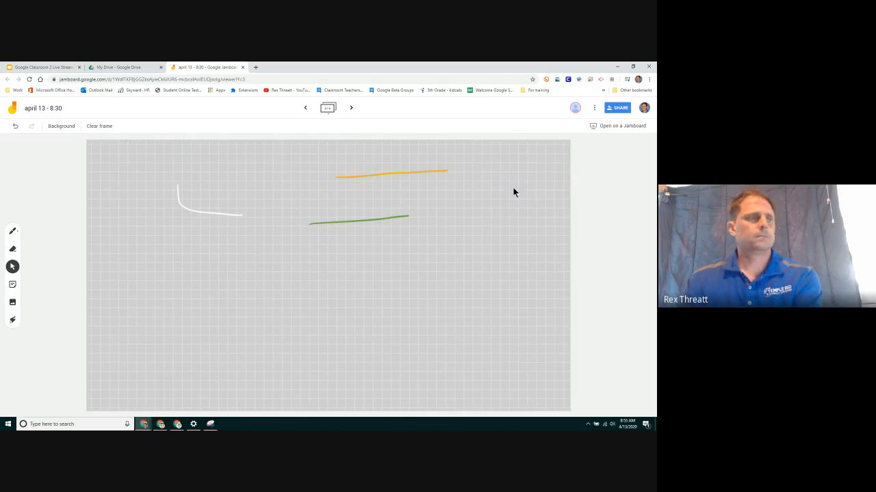
click(12, 303)
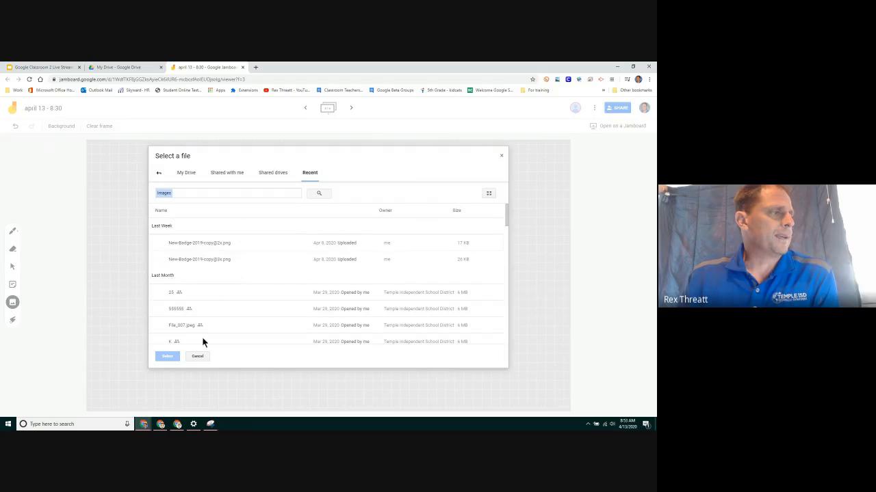
click(197, 356)
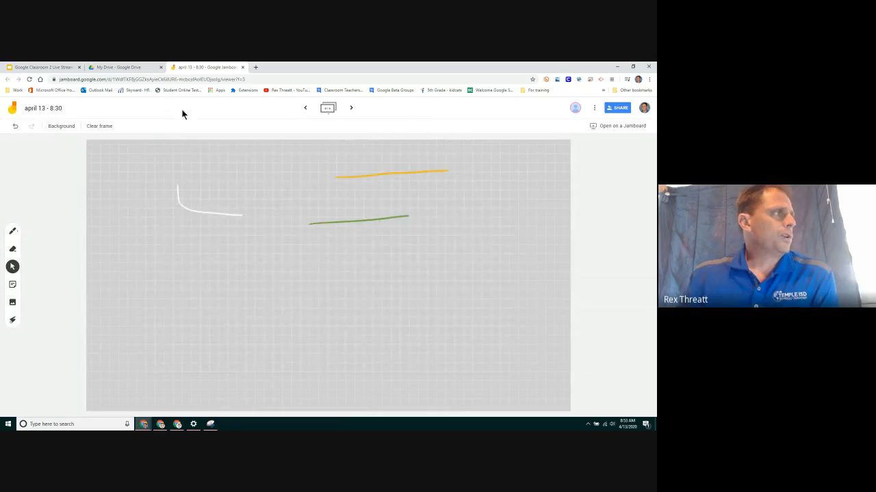
Restore the story passage snip, cancel its save prompt, and minimize Snipping Tool.
click(210, 424)
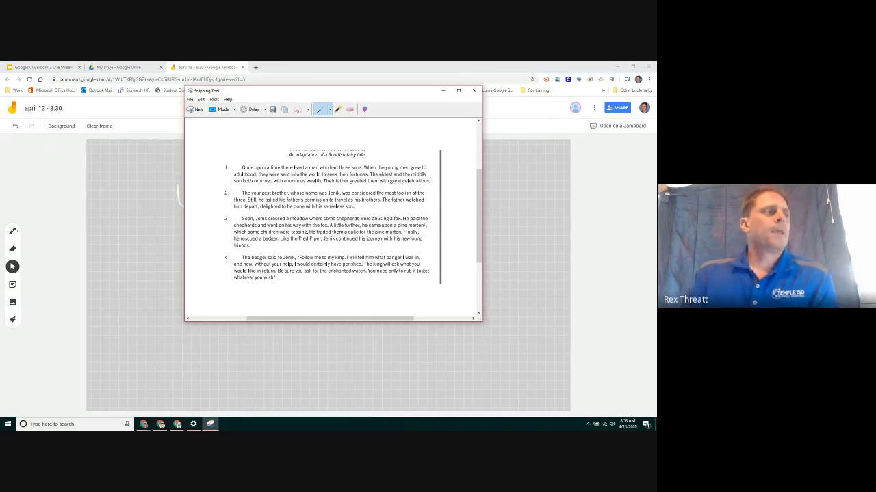
click(441, 91)
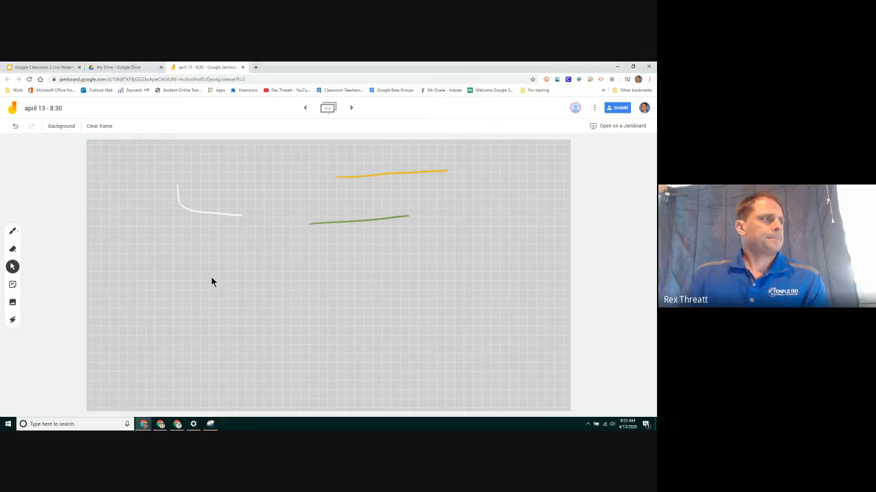
click(212, 425)
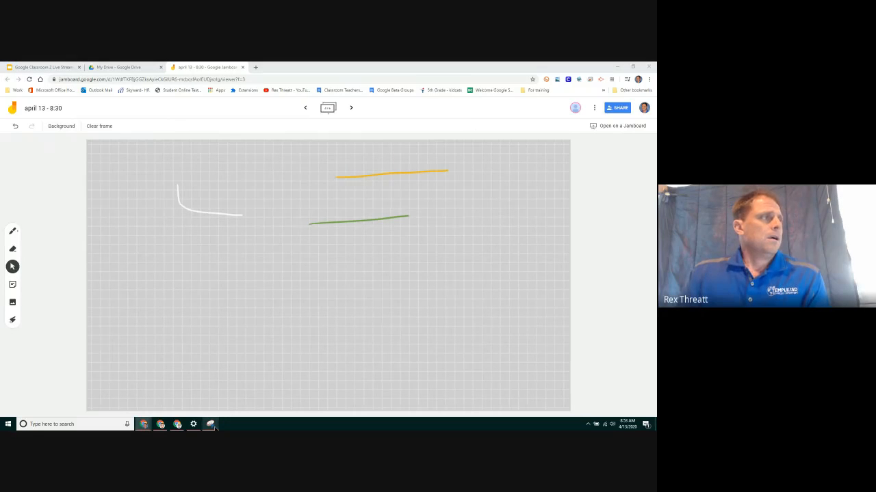
click(211, 424)
click(474, 91)
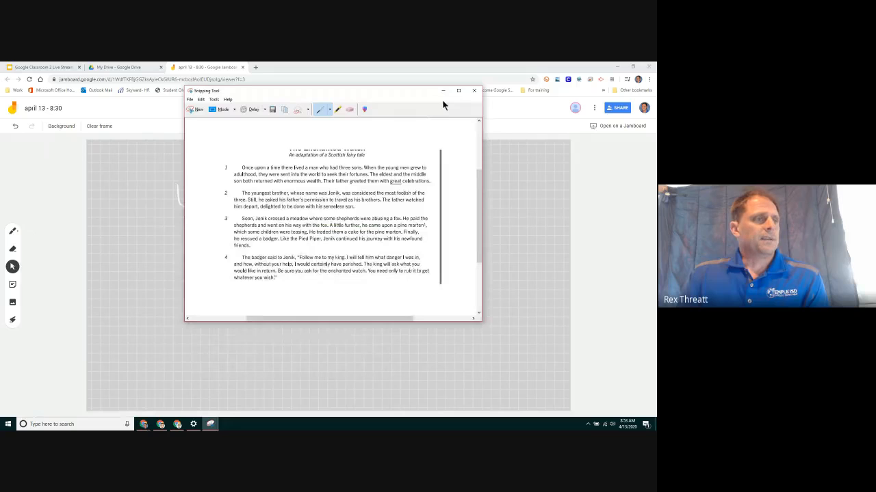
click(388, 212)
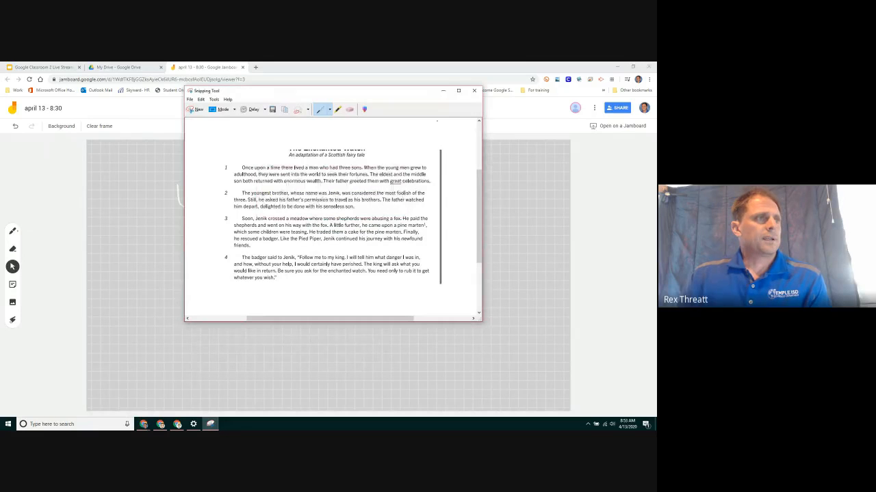
click(442, 91)
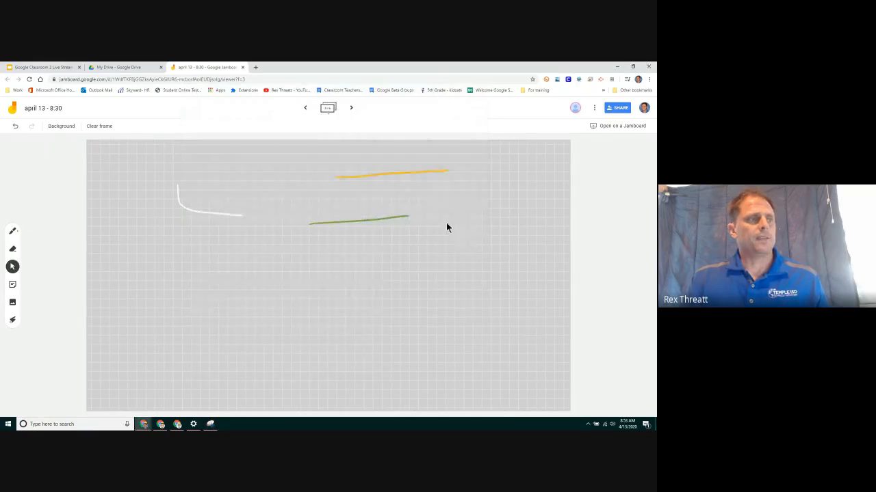
Paste The Enchanted Watch passage onto the Jamboard frame and drag it right.
right_click(446, 223)
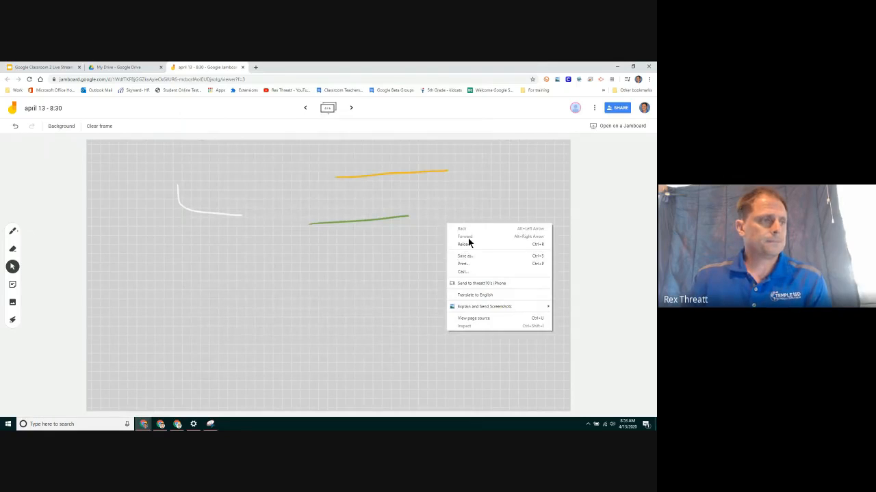
click(410, 272)
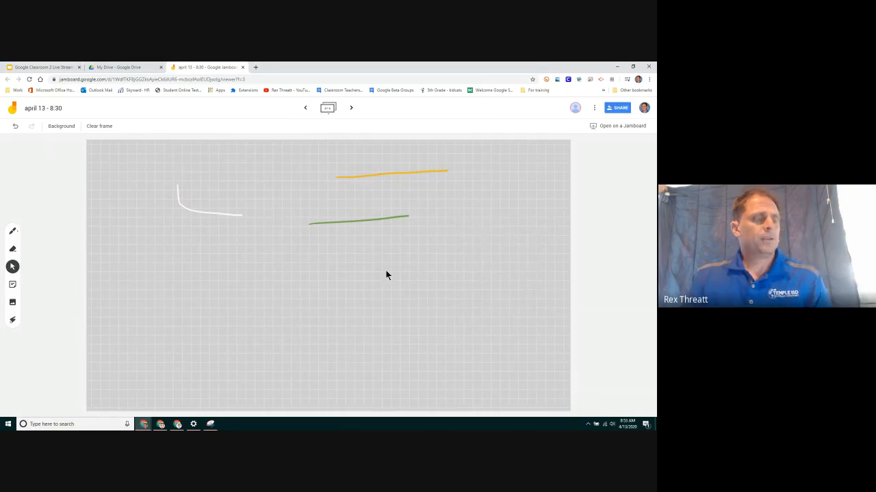
key(ctrl+v)
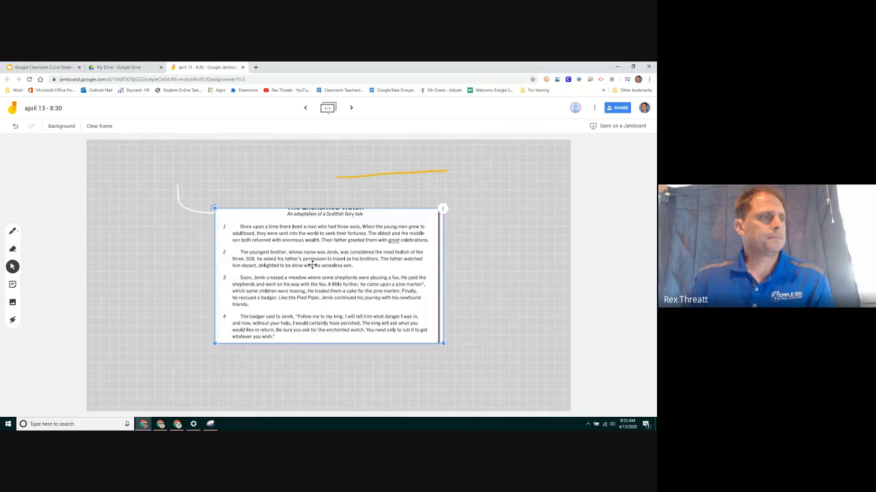
drag(309, 263, 422, 256)
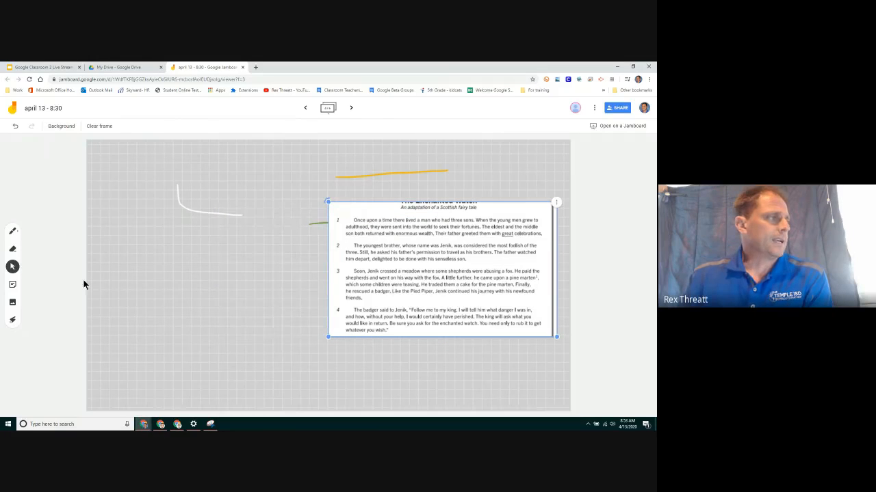
Circle 'The youngest brother' in green on the pasted passage, then go to the next frame.
click(12, 230)
click(22, 236)
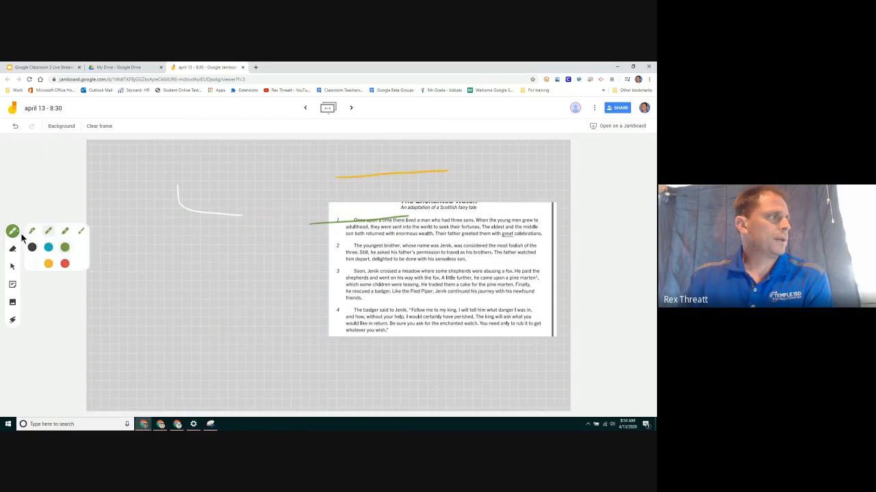
mouse_move(352, 249)
mouse_down()
mouse_move(397, 252)
mouse_move(373, 239)
mouse_move(351, 243)
mouse_move(354, 250)
mouse_up()
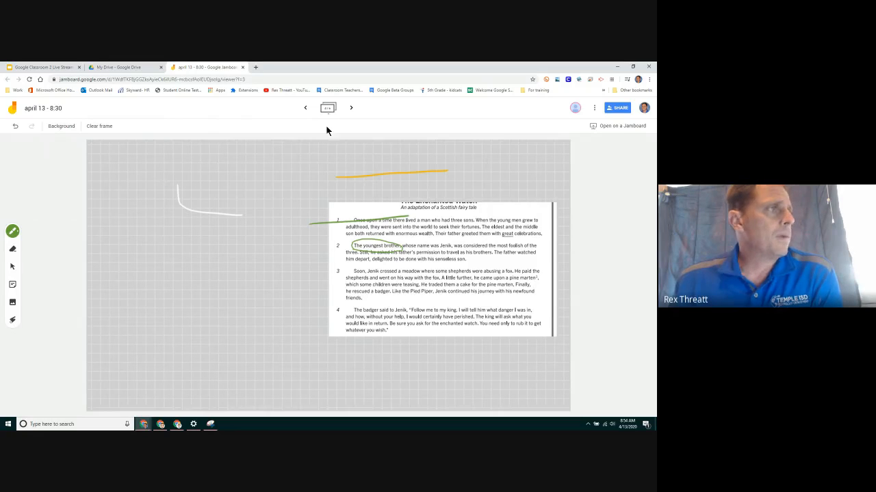
click(350, 108)
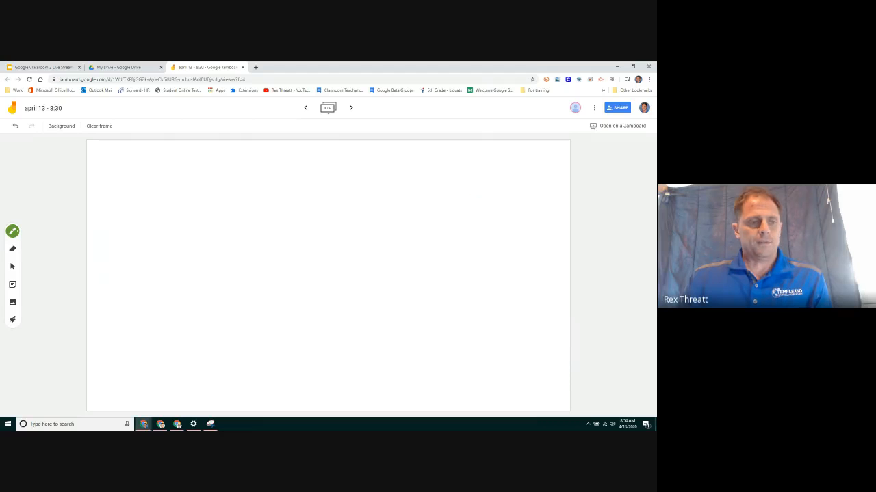
Open Google Drive in a new tab of the maximized Classroom window and create a Jamboard jam.
key(alt+Tab)
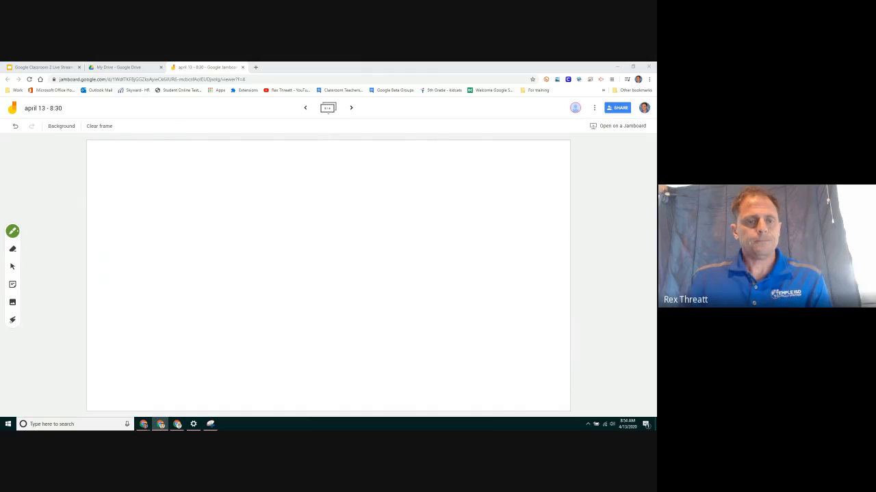
drag(807, 280, 288, 63)
click(93, 68)
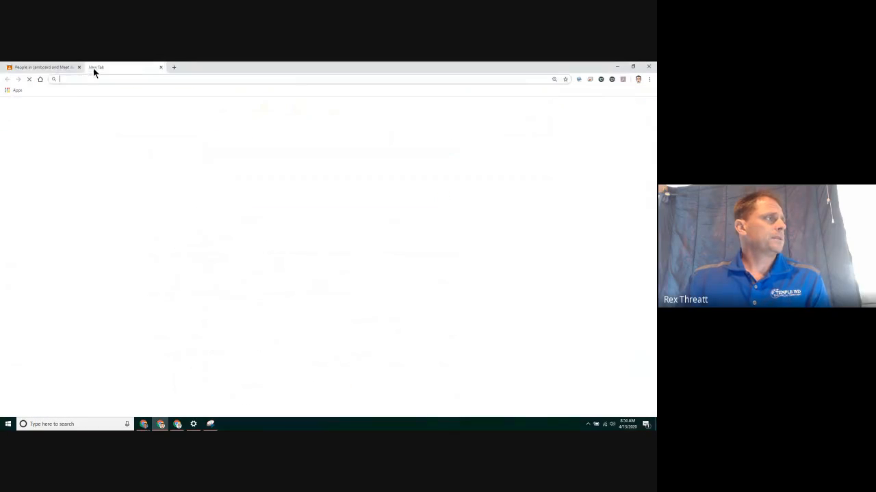
click(628, 108)
click(625, 152)
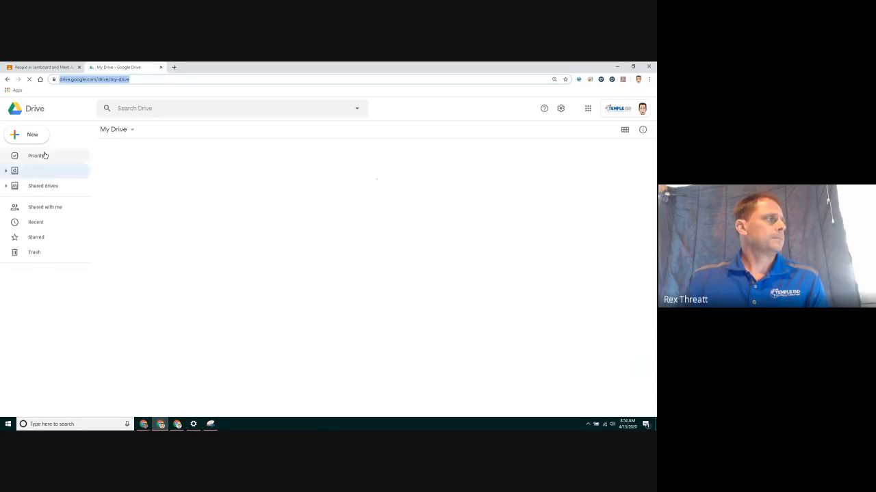
click(33, 137)
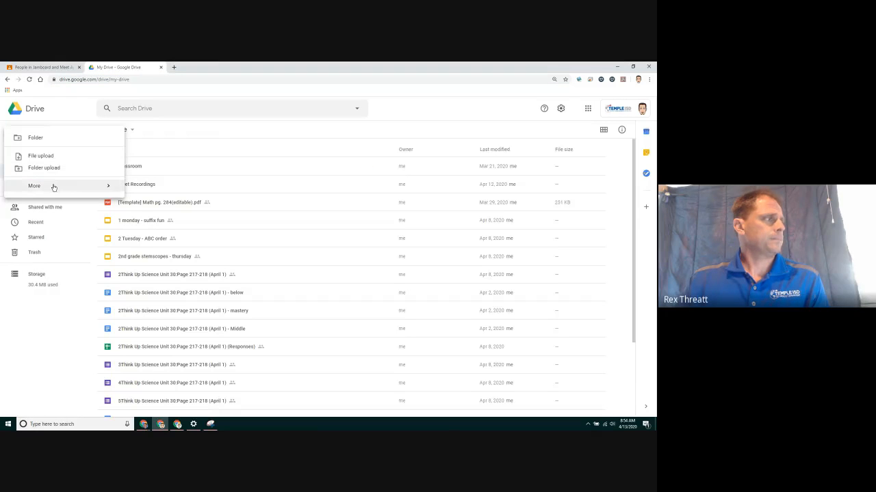
mouse_move(43, 222)
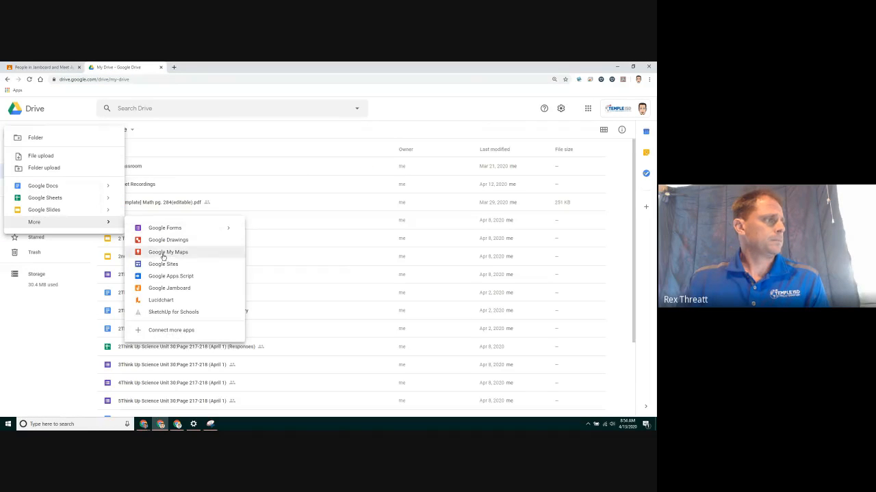
click(171, 286)
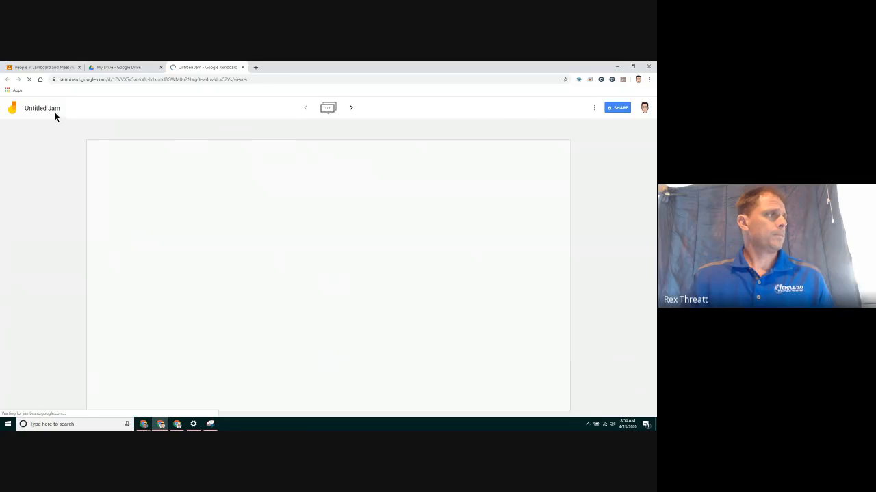
Rename the untitled jam to 'demo for training', correcting the misspelled ending.
click(52, 111)
text(demo fi)
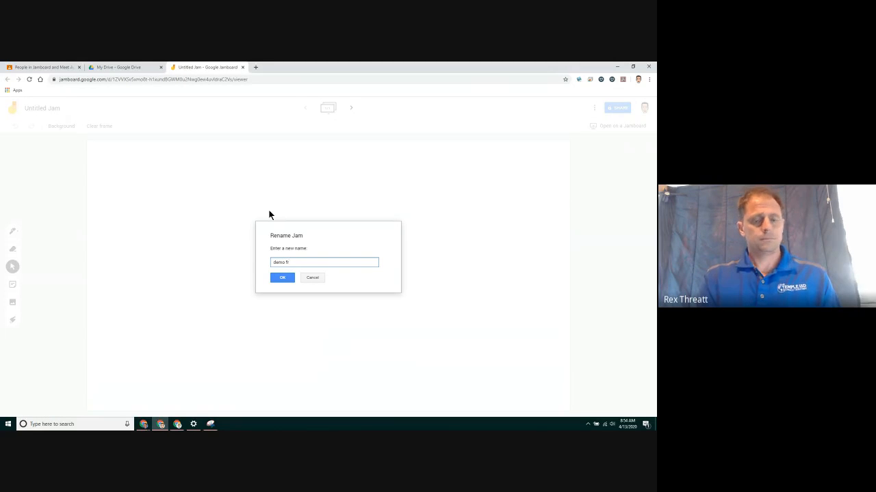
text(r trainin)
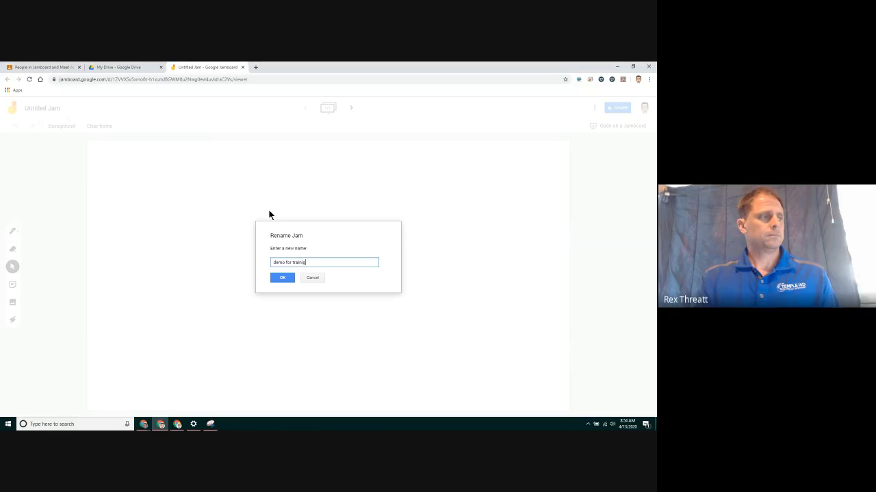
key(BackSpace)
key(BackSpace)
key(BackSpace)
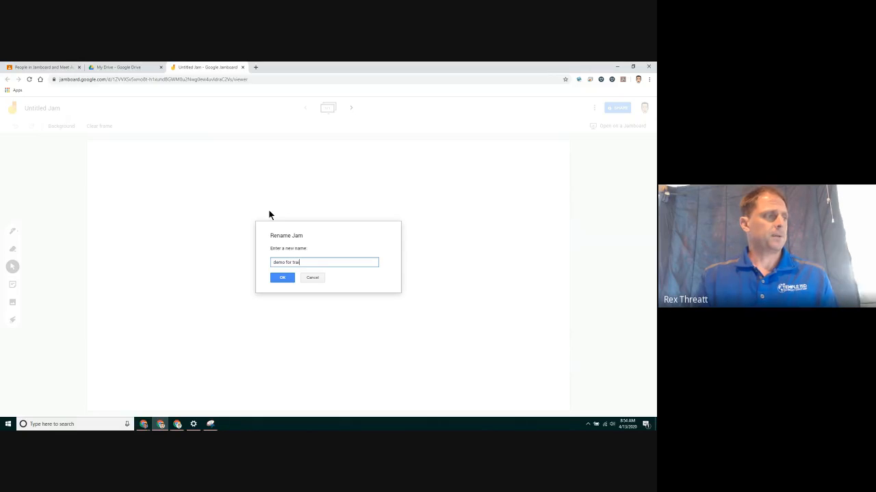
text(ning)
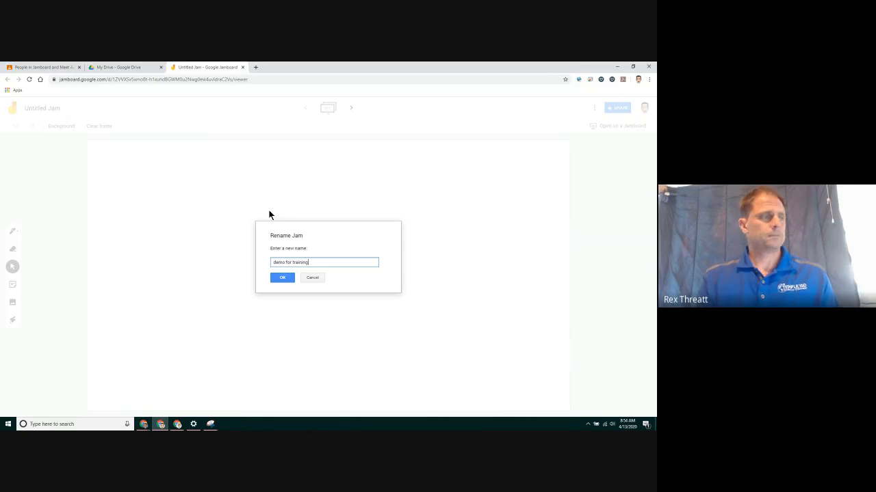
click(284, 280)
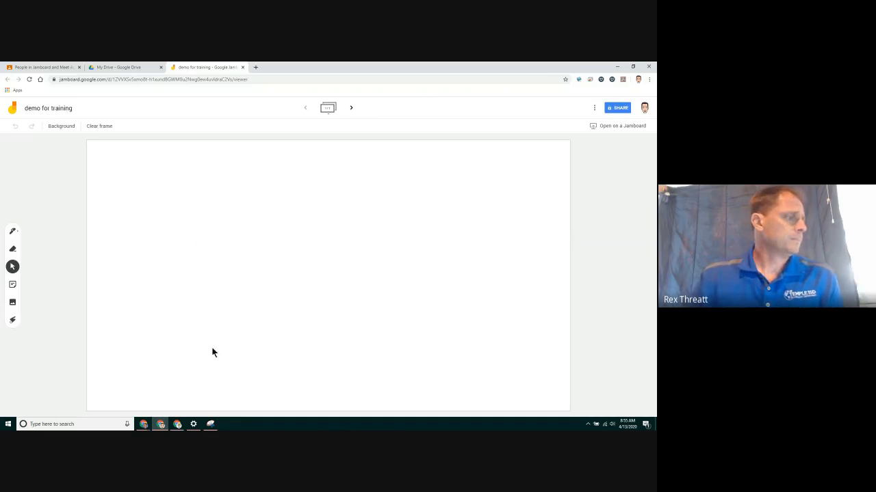
Bring up the Math Topic 15-4 PDF in the browser.
click(144, 425)
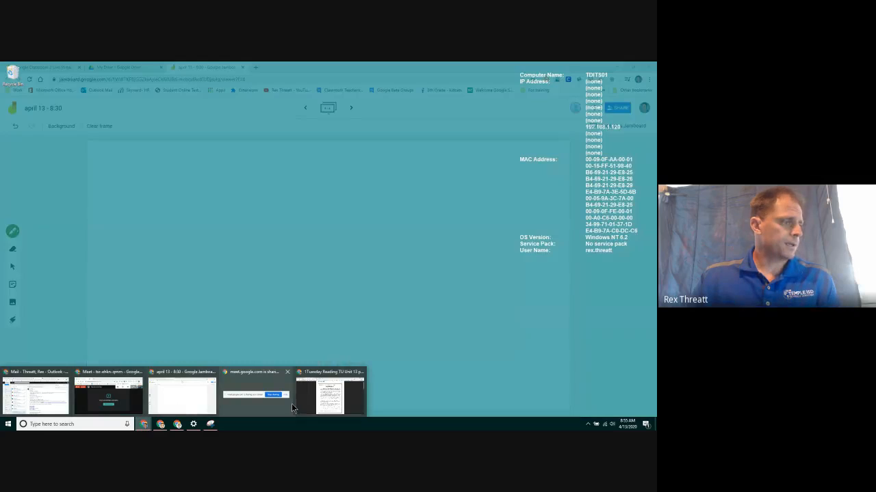
click(303, 404)
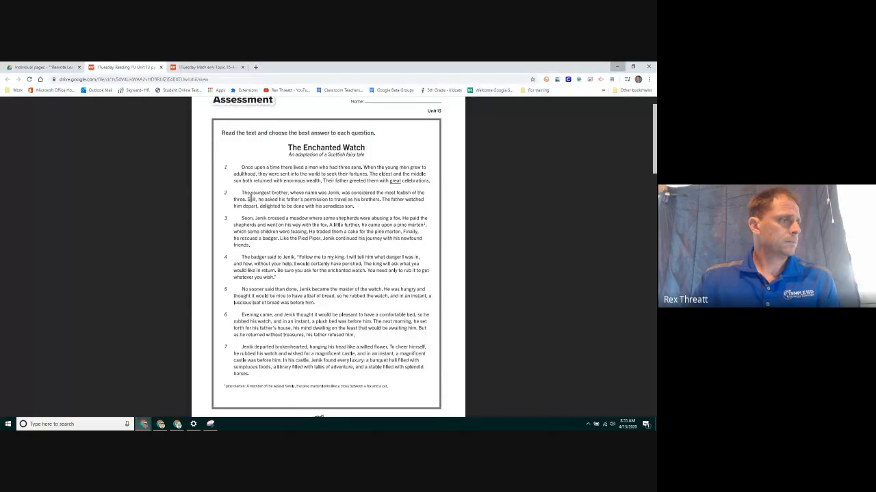
key(ctrl+Tab)
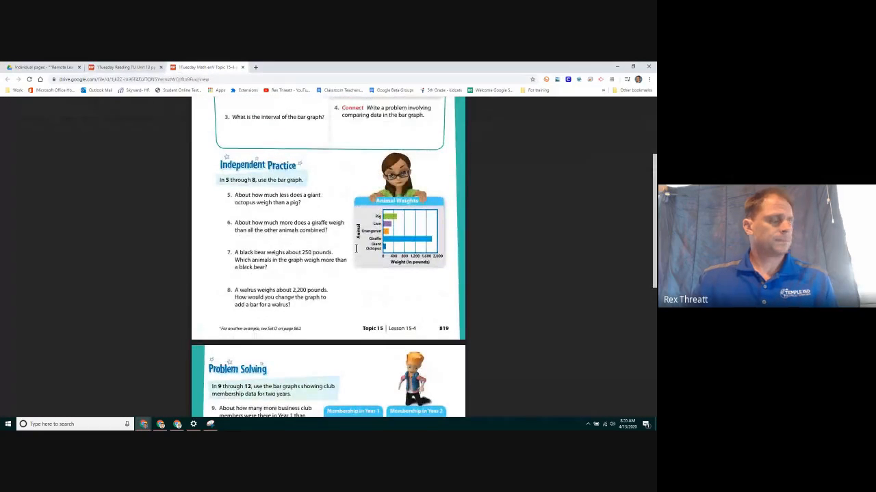
Snip the Independent Practice section, then minimize the PDF and Snipping Tool windows.
click(210, 424)
click(201, 112)
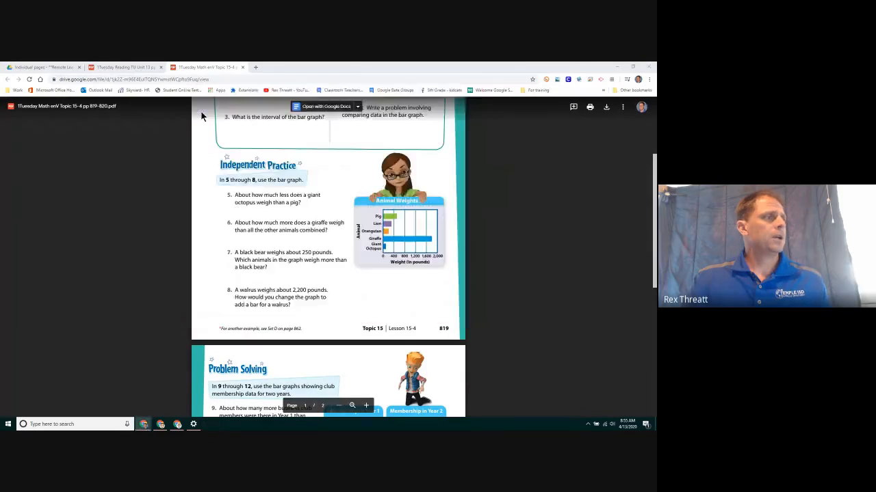
drag(211, 151, 455, 318)
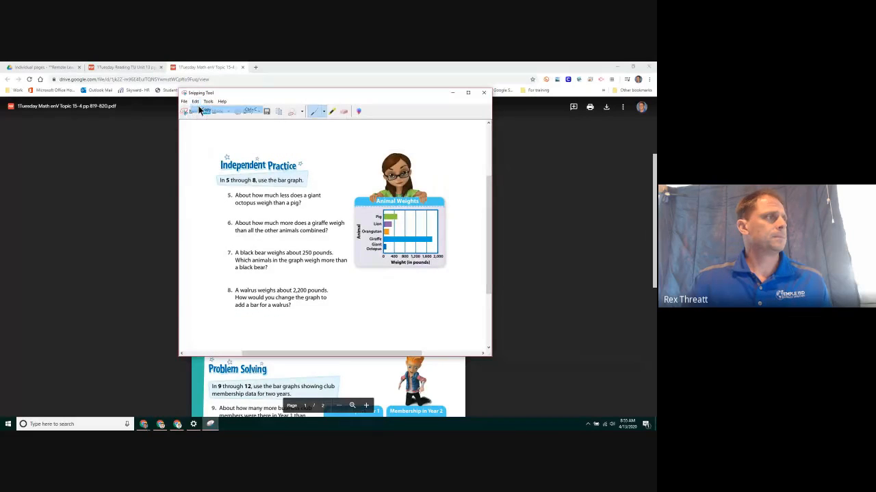
click(614, 67)
click(451, 93)
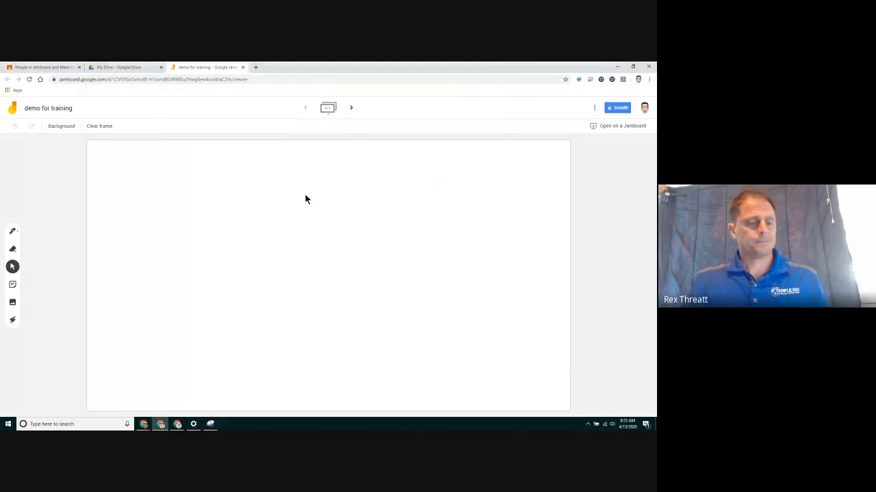
Paste the worksheet snip, move it to the top-left and enlarge it to fill most of the frame.
key(ctrl+v)
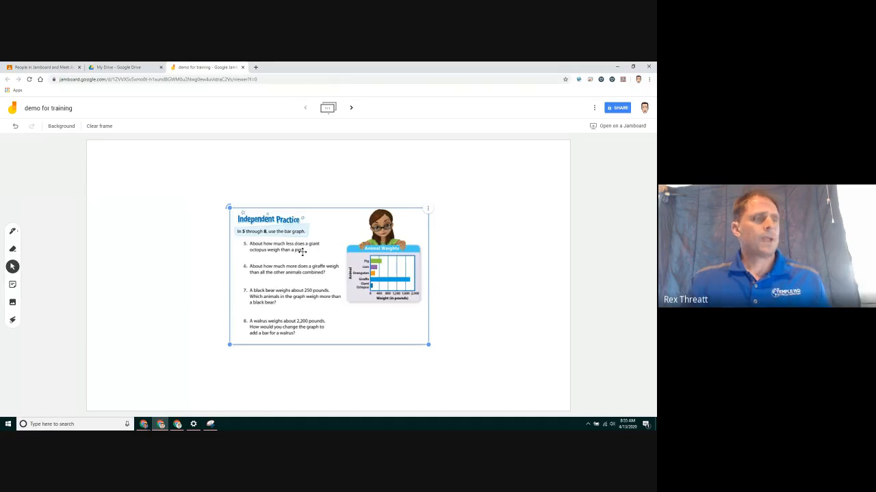
drag(229, 207, 229, 207)
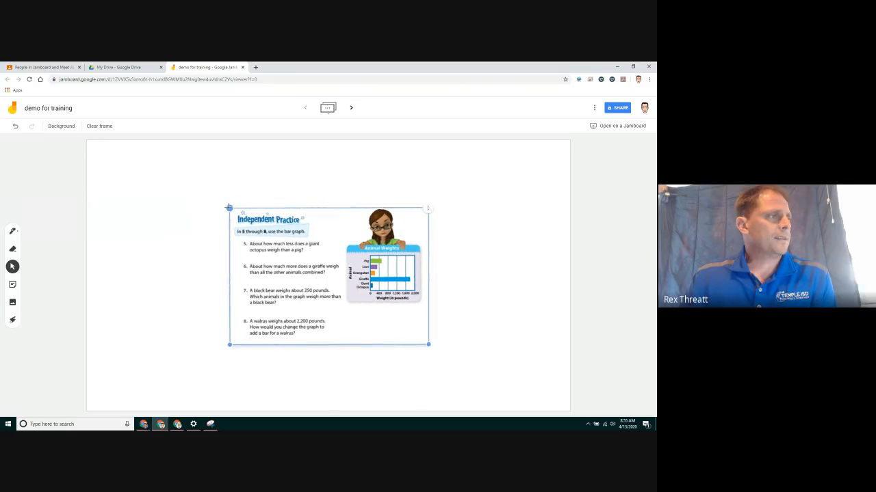
drag(288, 236, 148, 170)
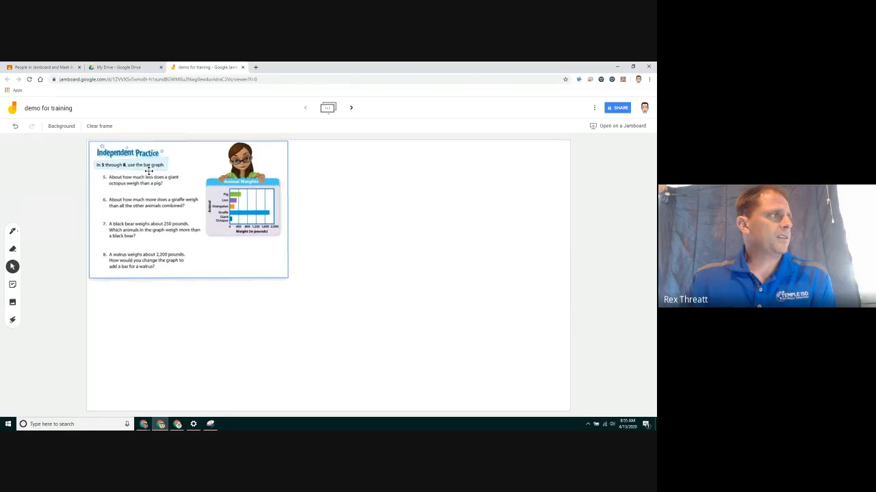
drag(288, 278, 469, 371)
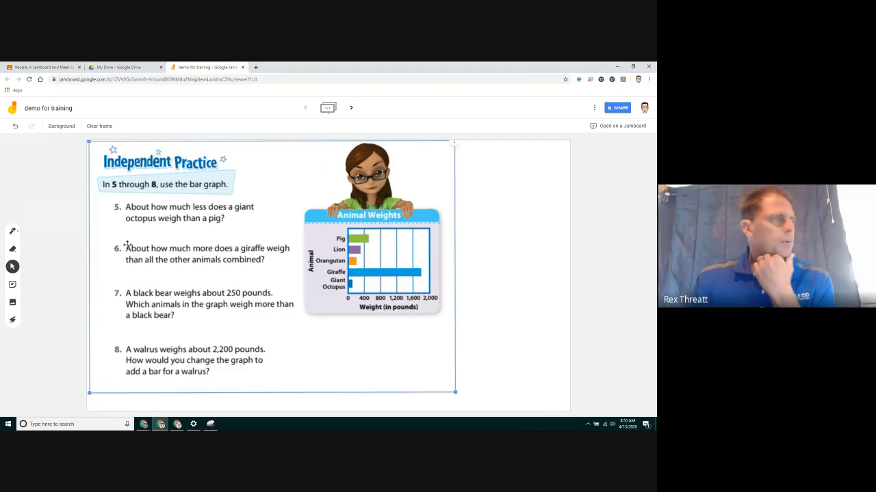
Deselect the image, then start a sticky note and cancel it.
click(41, 270)
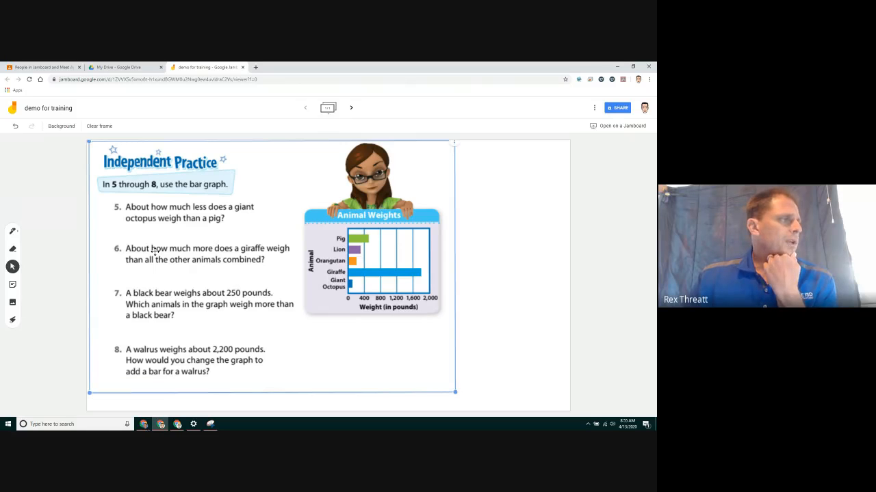
click(12, 285)
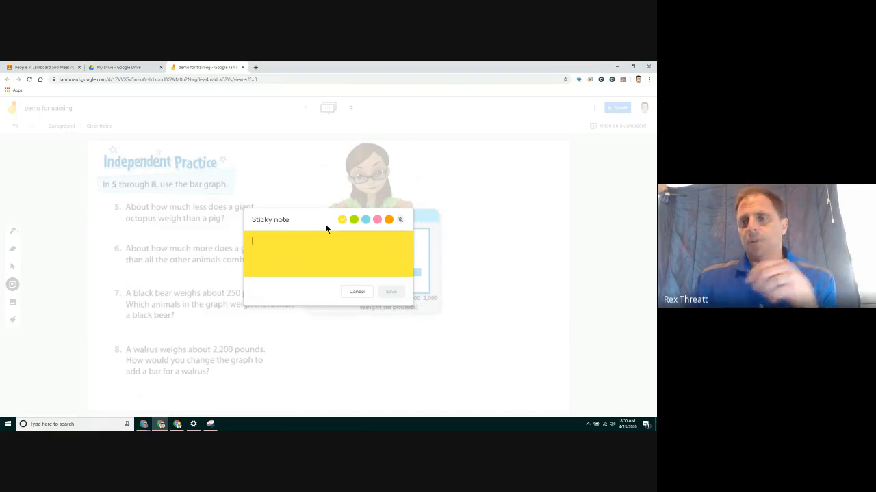
click(355, 293)
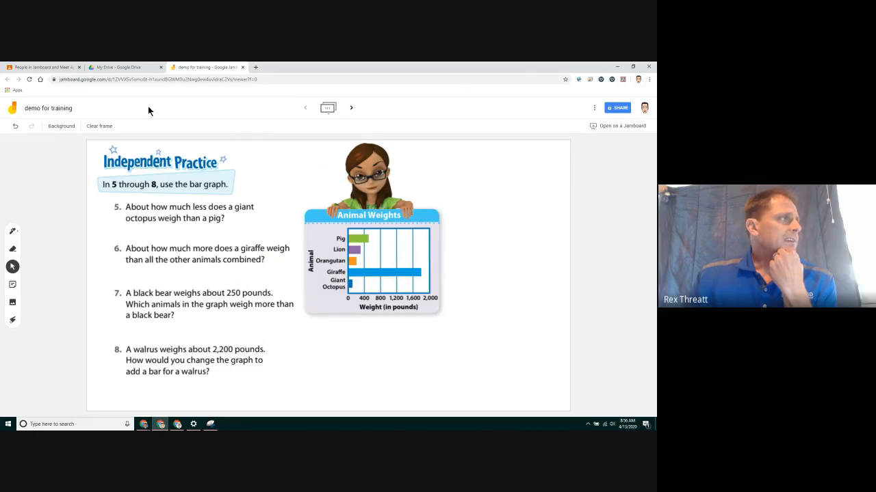
In the Jamboard and Meet class, create an assignment titled 'demo jamboard' and open the Google Drive picker.
click(59, 68)
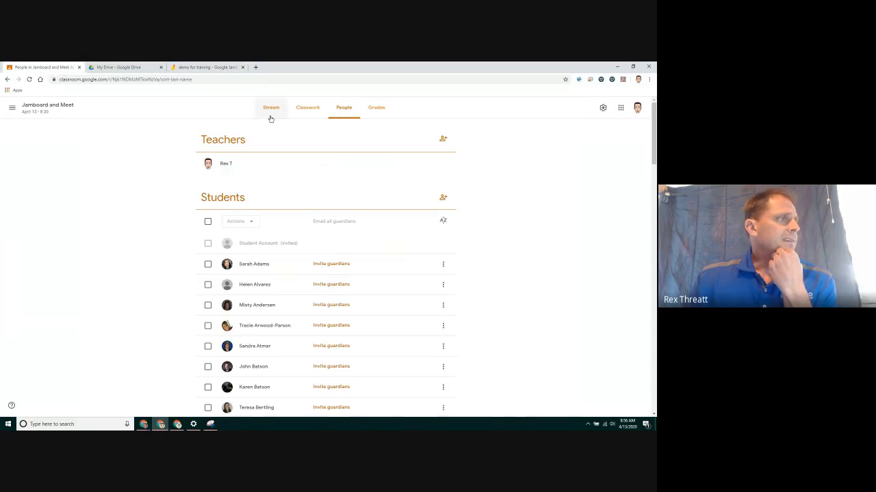
click(300, 112)
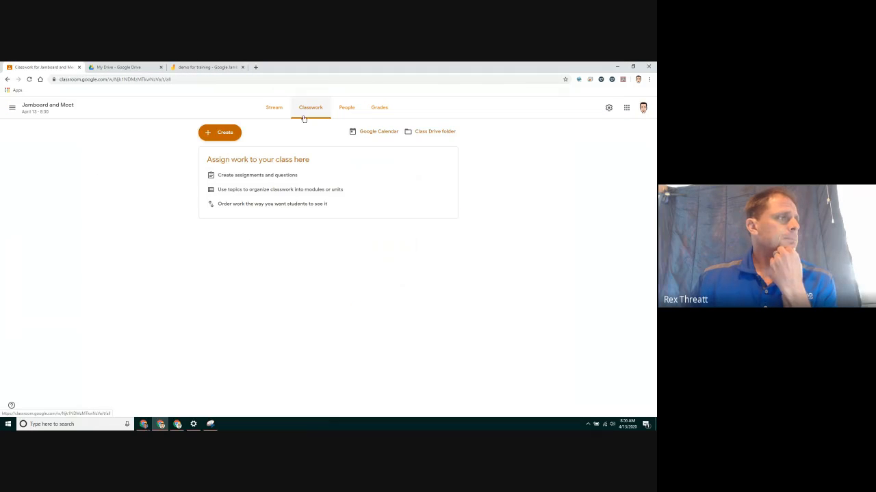
click(229, 132)
click(236, 151)
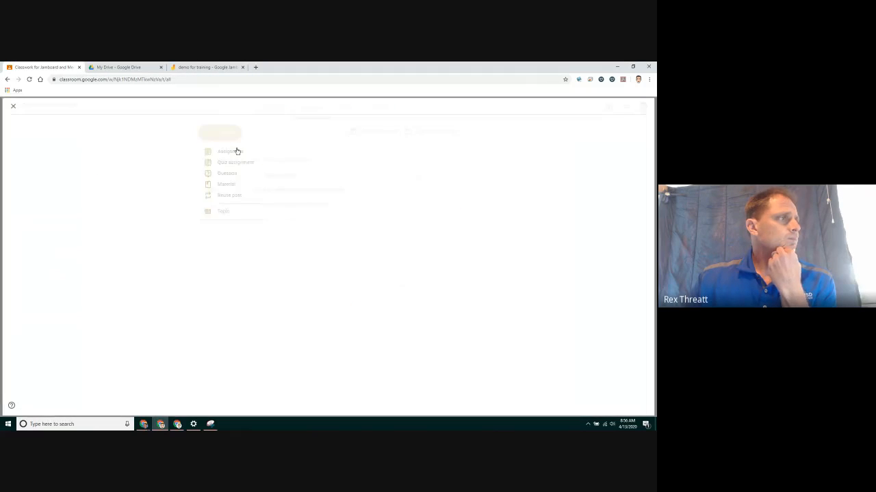
text(demo jamboar)
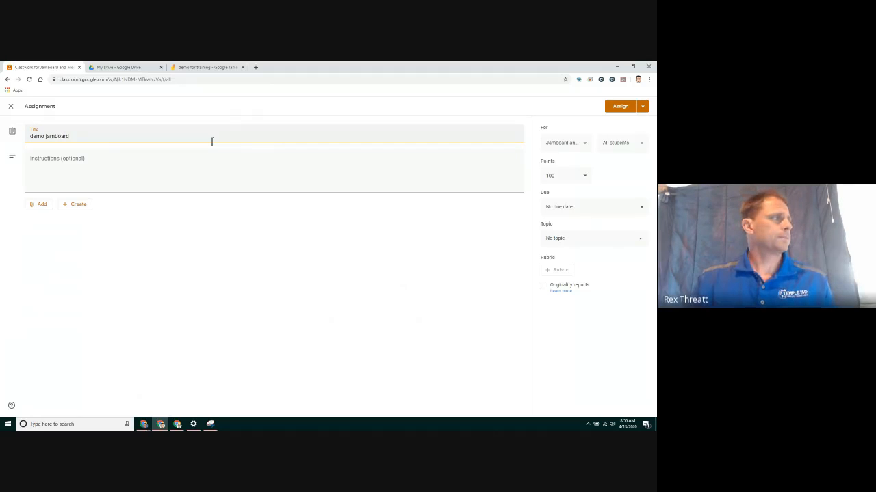
text(d)
click(49, 206)
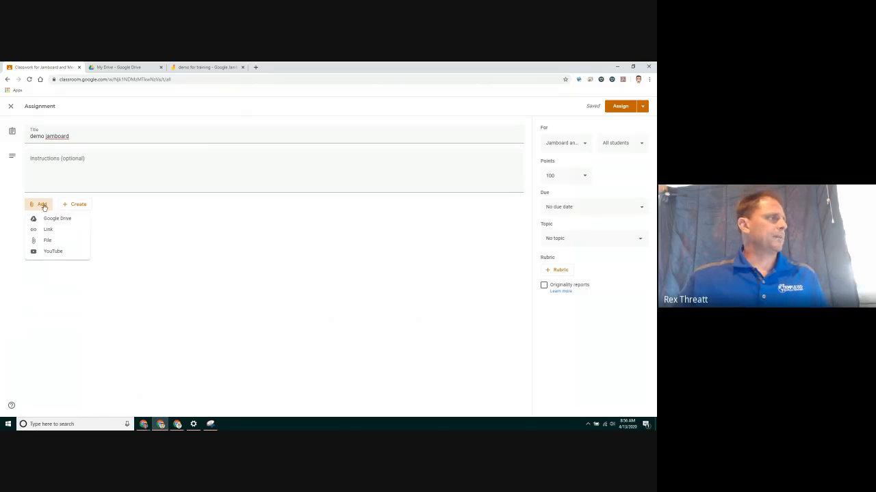
click(57, 218)
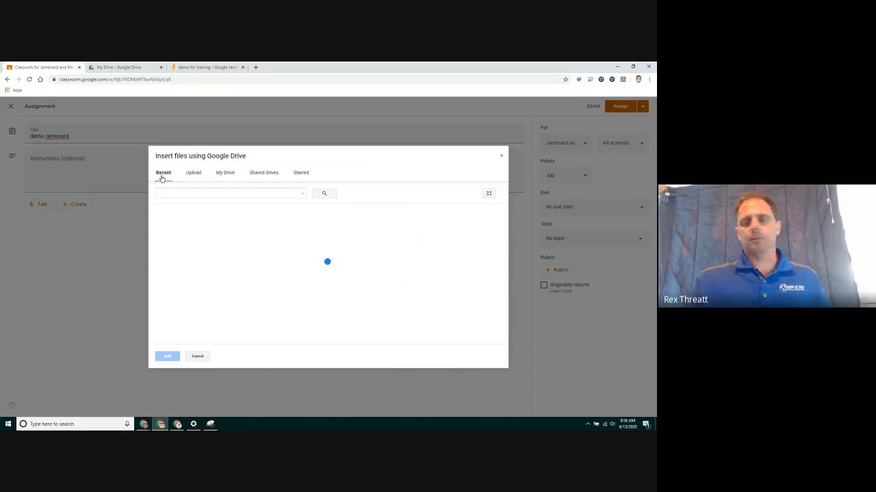
Attach the demo for training jam with 'Make a copy for each student' and assign it.
click(198, 245)
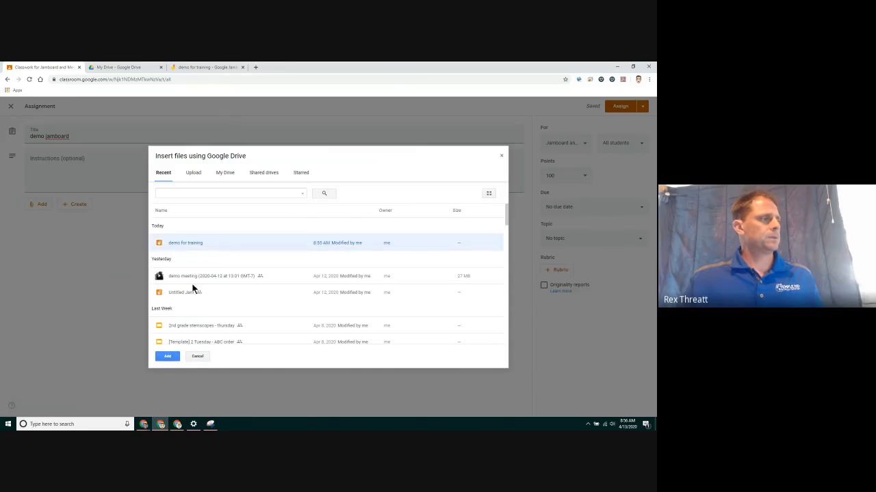
click(167, 356)
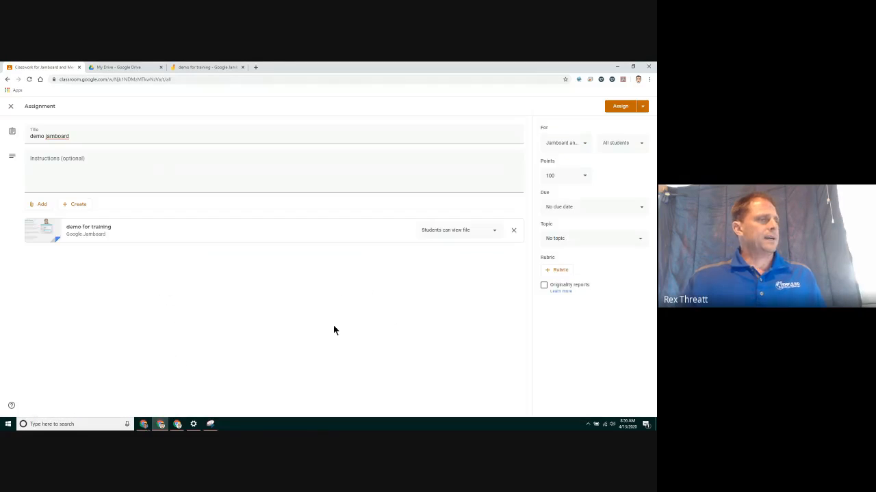
click(495, 235)
click(484, 263)
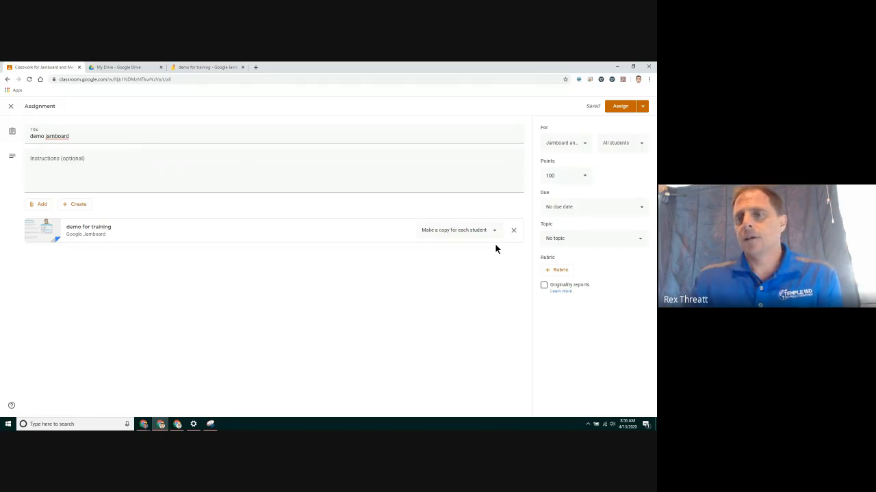
click(622, 110)
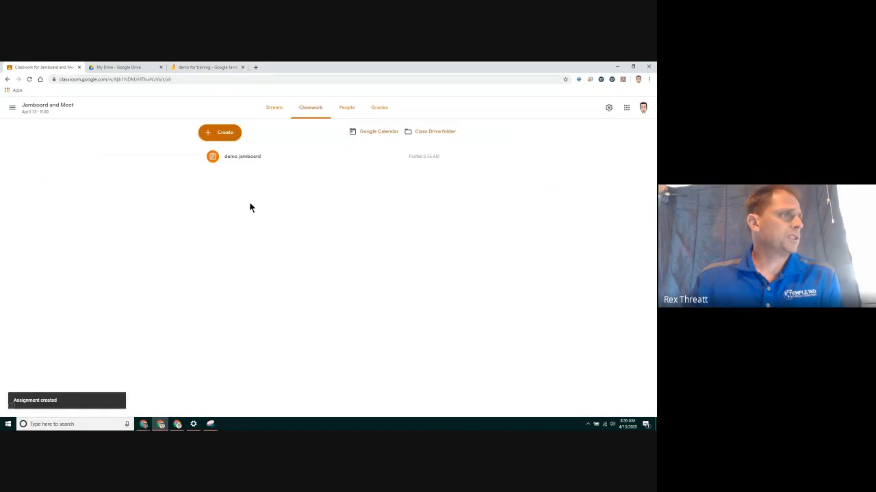
click(273, 110)
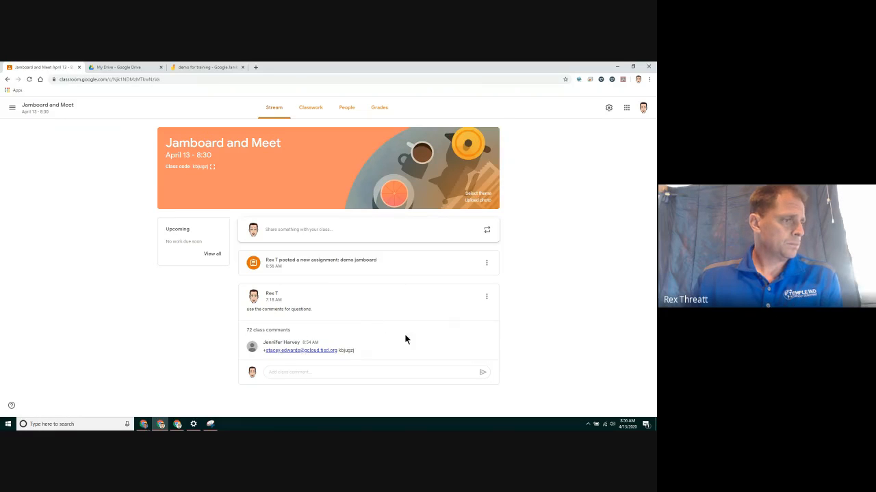
click(282, 331)
scroll(362, 328, down, 1)
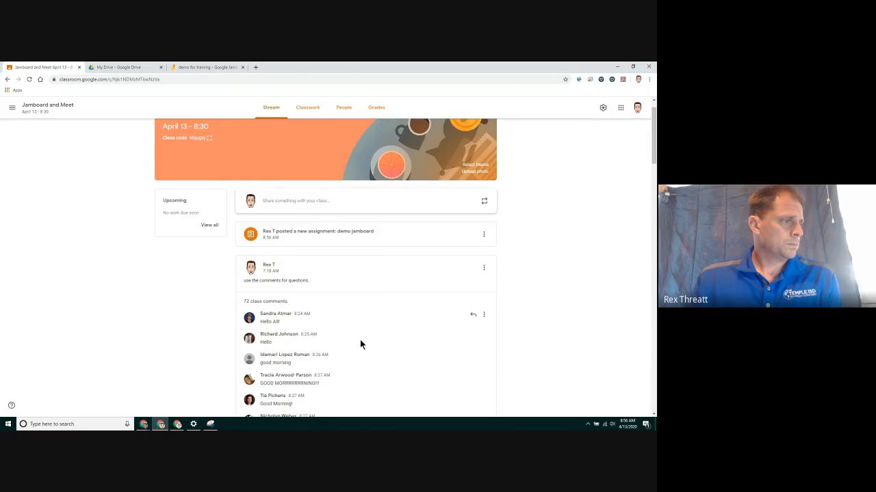
scroll(361, 342, down, 2)
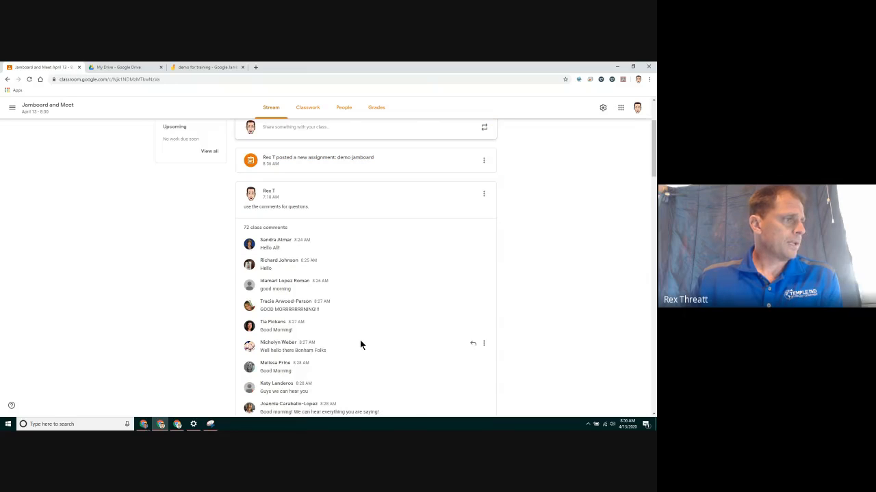
scroll(344, 311, down, 2)
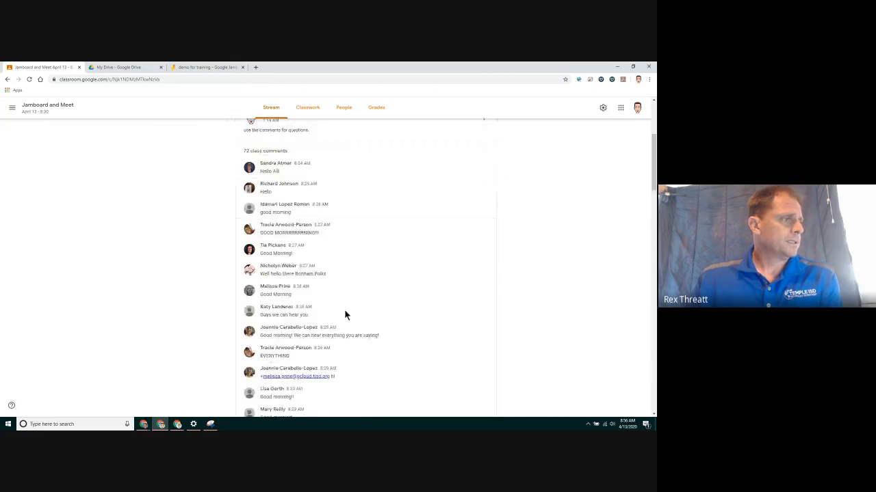
scroll(368, 299, down, 3)
scroll(367, 295, down, 1)
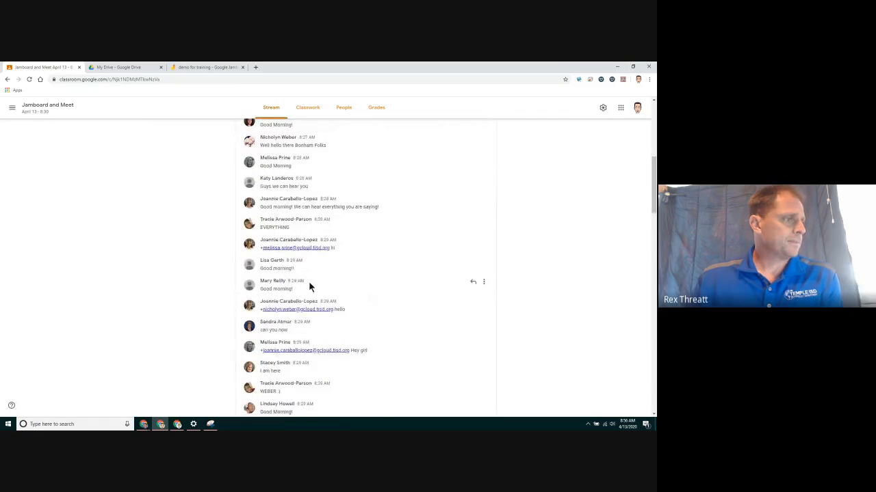
scroll(400, 286, down, 1)
scroll(401, 289, down, 1)
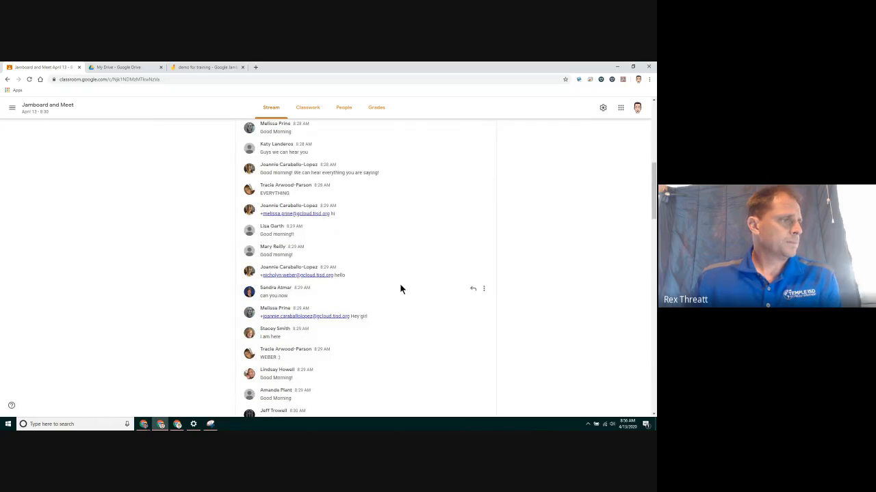
scroll(400, 289, down, 1)
scroll(400, 288, down, 3)
scroll(400, 288, down, 3)
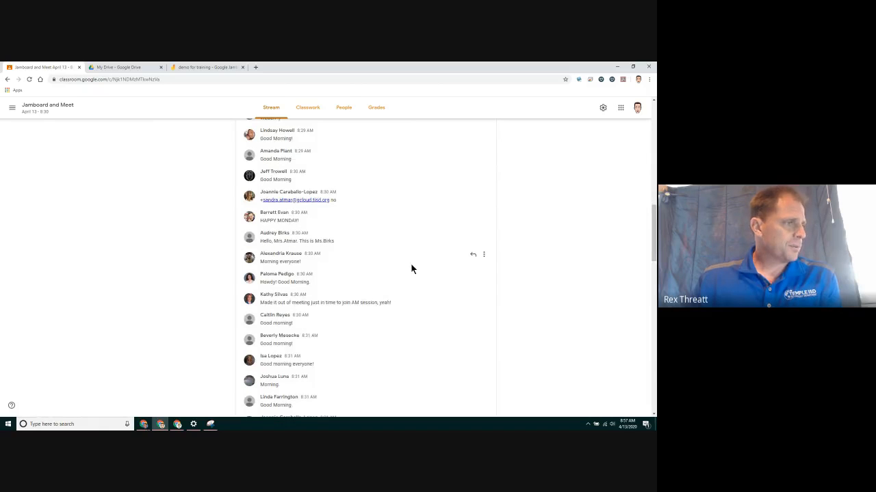
scroll(412, 268, down, 1)
scroll(411, 267, down, 4)
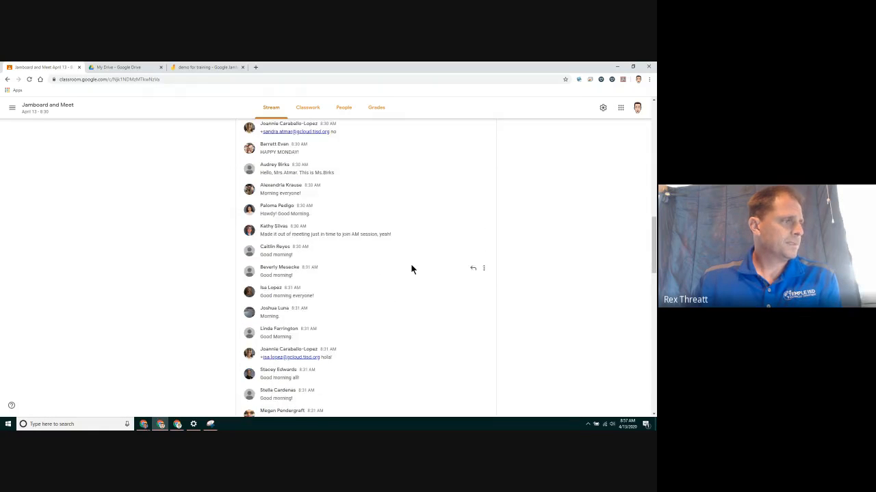
scroll(411, 268, down, 3)
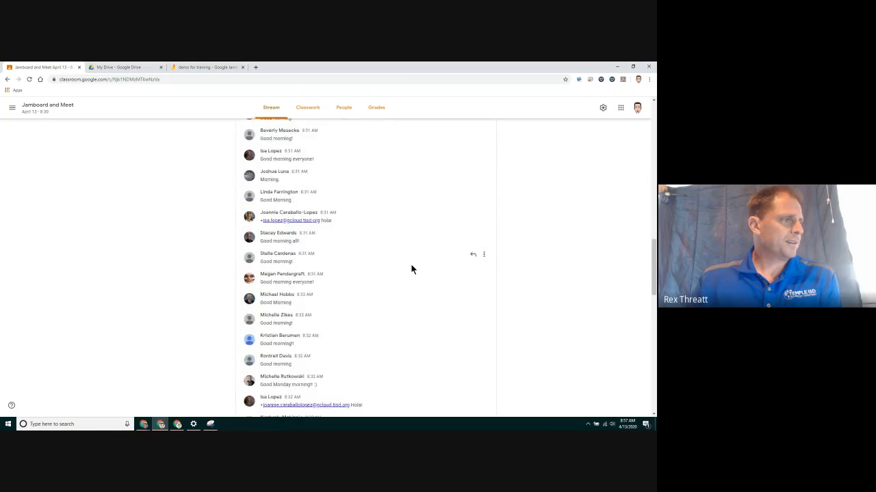
scroll(411, 269, down, 2)
scroll(411, 269, down, 2)
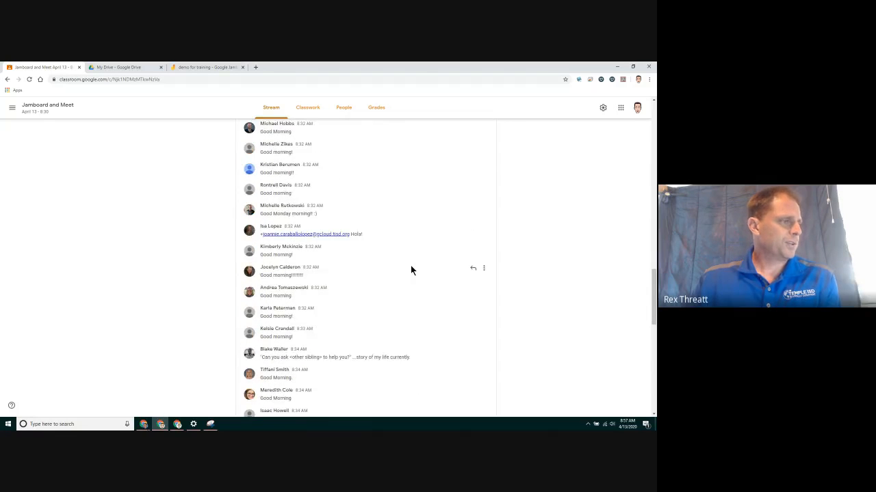
scroll(411, 268, down, 2)
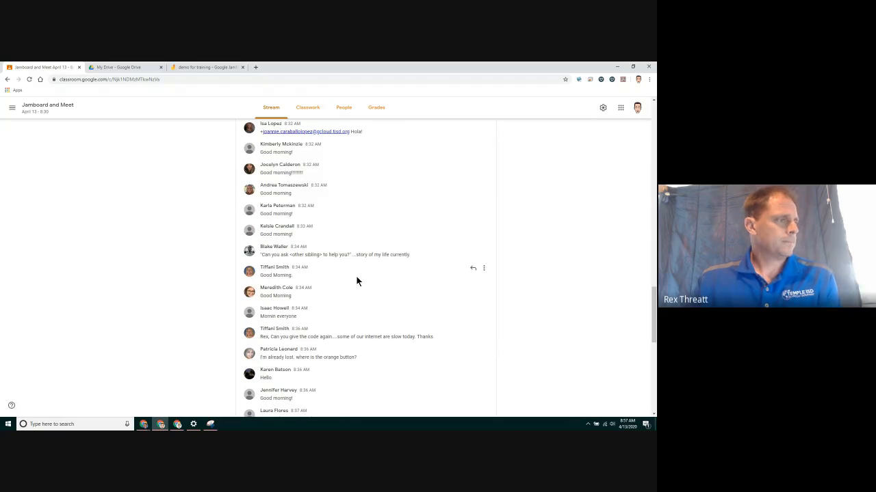
scroll(356, 277, down, 1)
scroll(356, 277, down, 1)
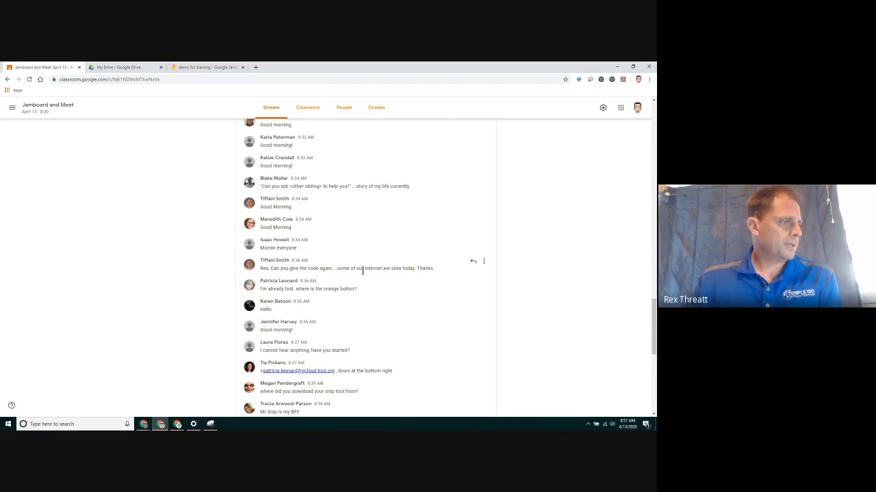
scroll(363, 270, down, 2)
scroll(362, 273, down, 1)
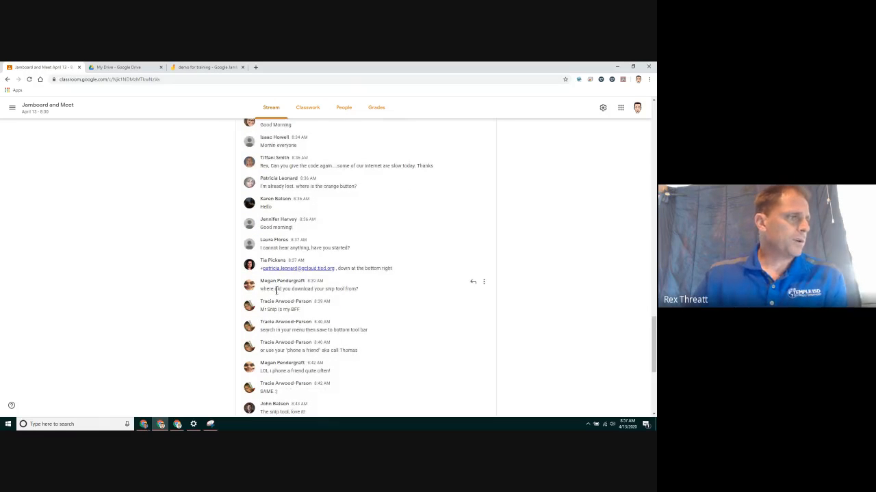
drag(322, 289, 351, 286)
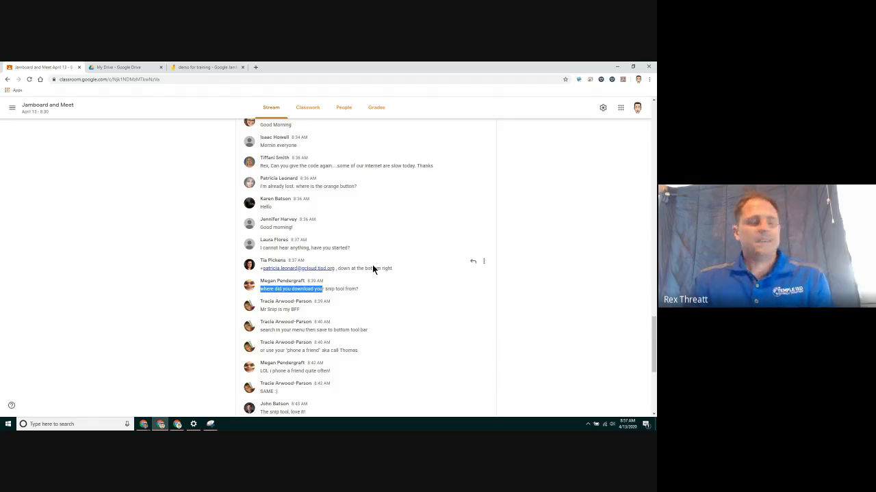
click(74, 424)
text(sn)
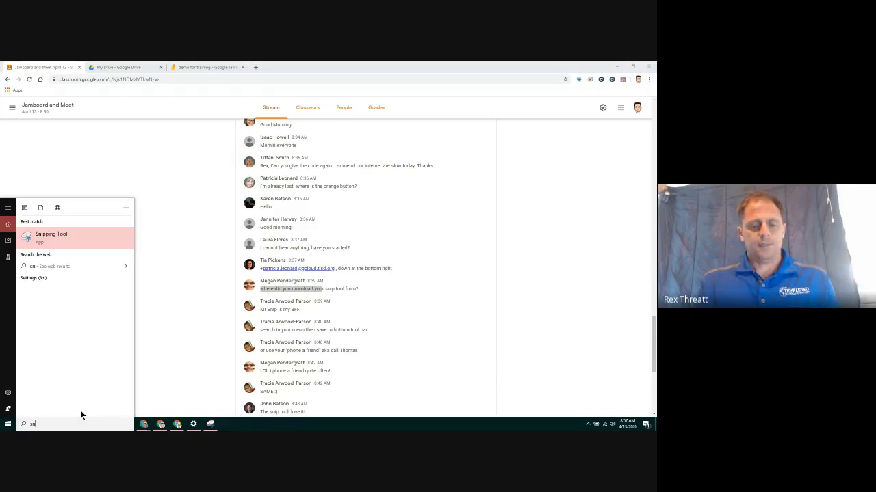
text(ip)
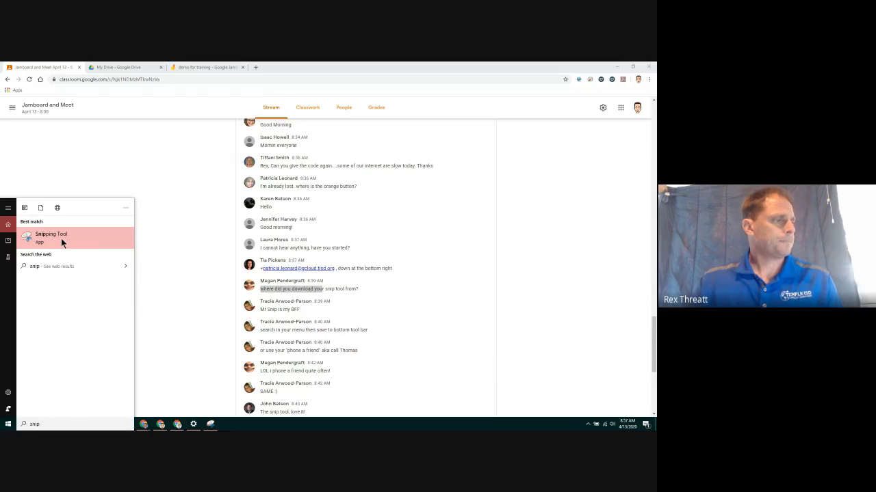
click(345, 301)
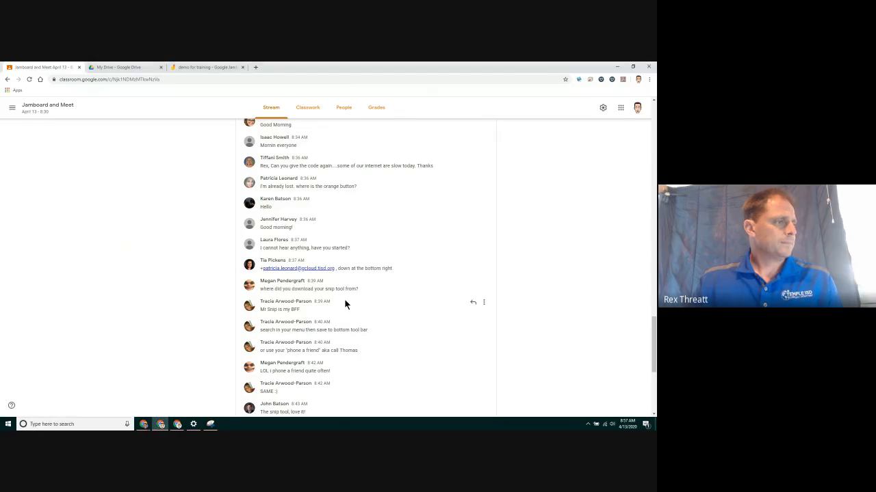
scroll(344, 299, down, 1)
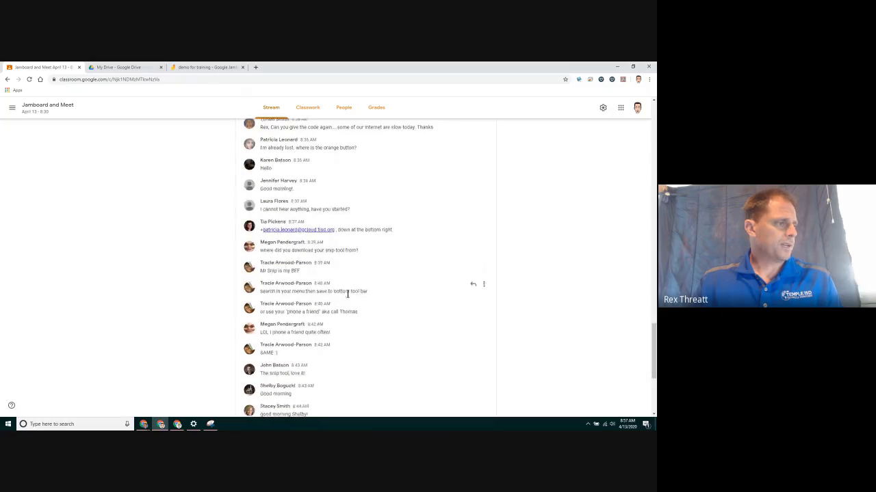
scroll(348, 294, down, 1)
scroll(347, 294, down, 1)
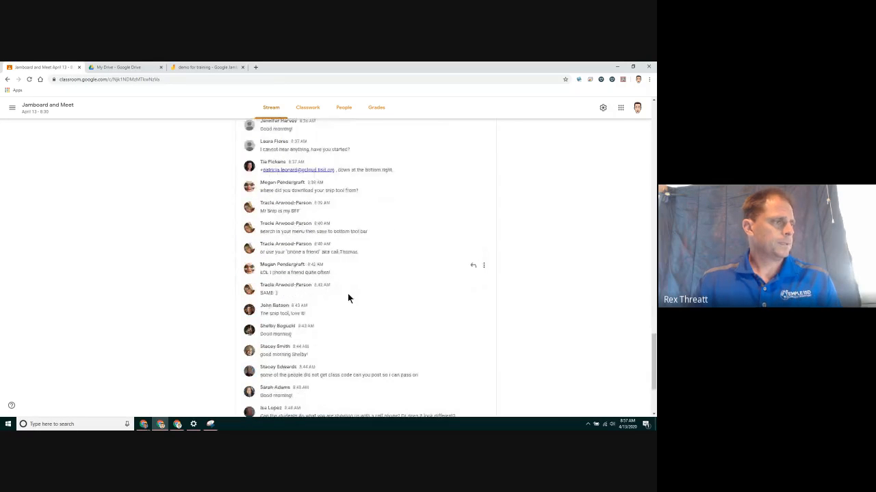
scroll(348, 294, down, 1)
scroll(347, 294, down, 2)
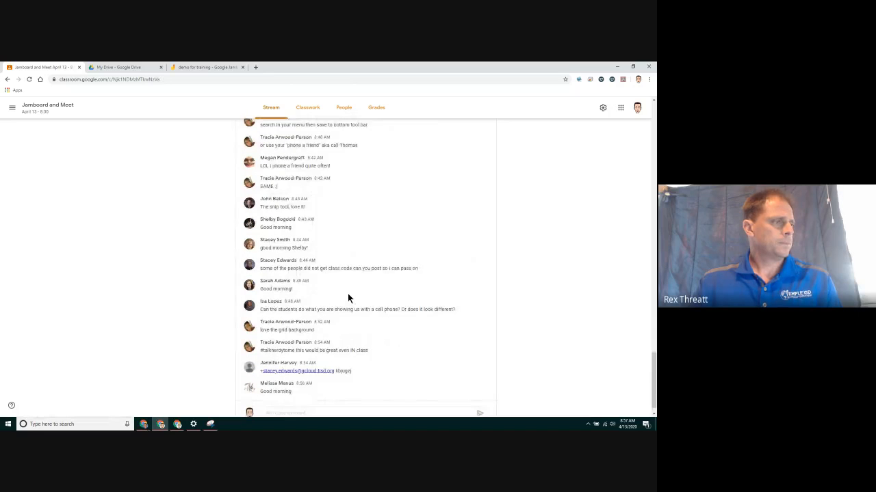
scroll(349, 300, down, 1)
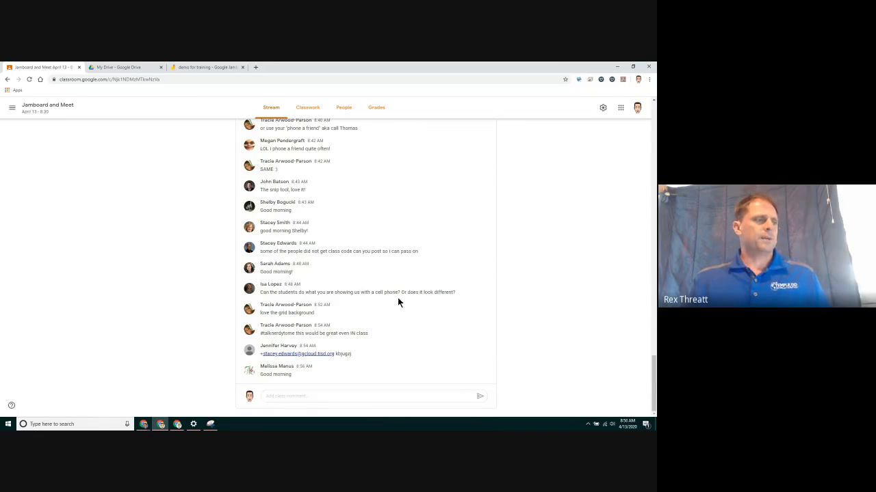
drag(352, 292, 433, 294)
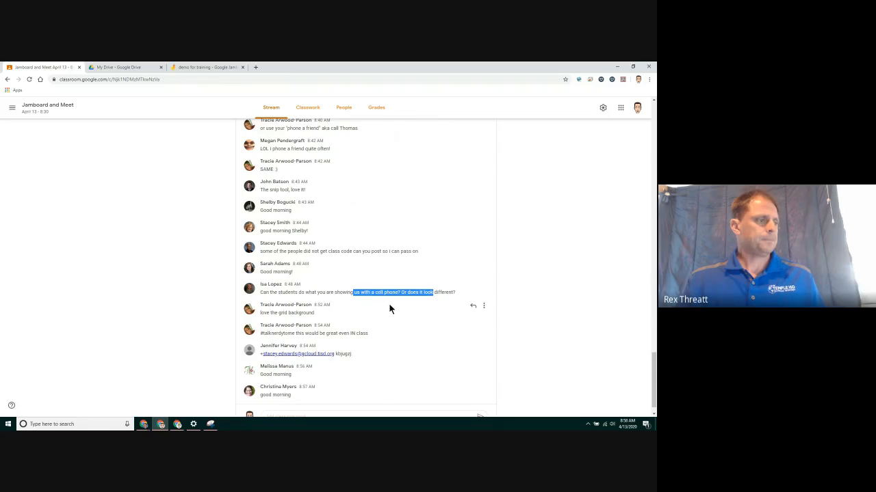
scroll(382, 286, down, 1)
Open the student work page of the demo jamboard assignment.
click(295, 110)
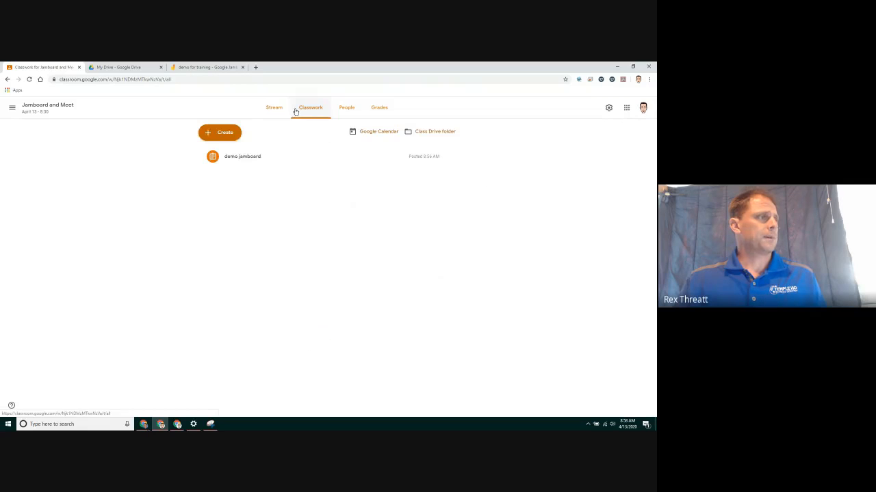
click(250, 157)
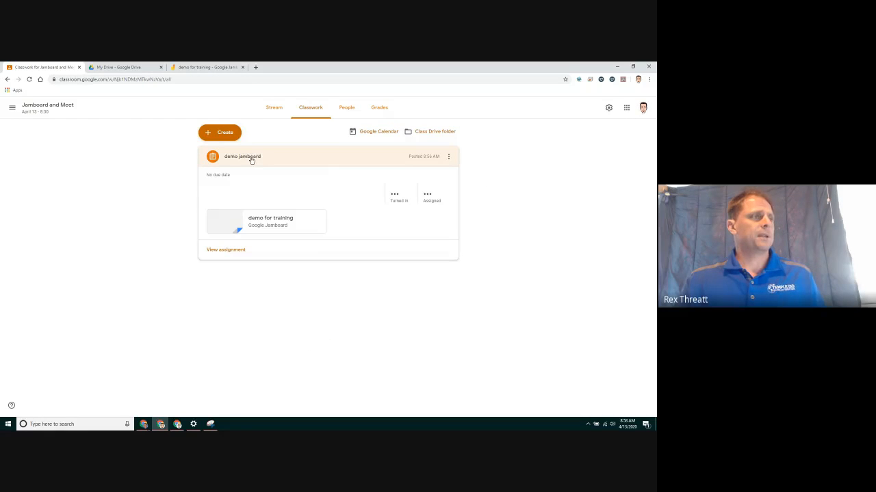
click(235, 249)
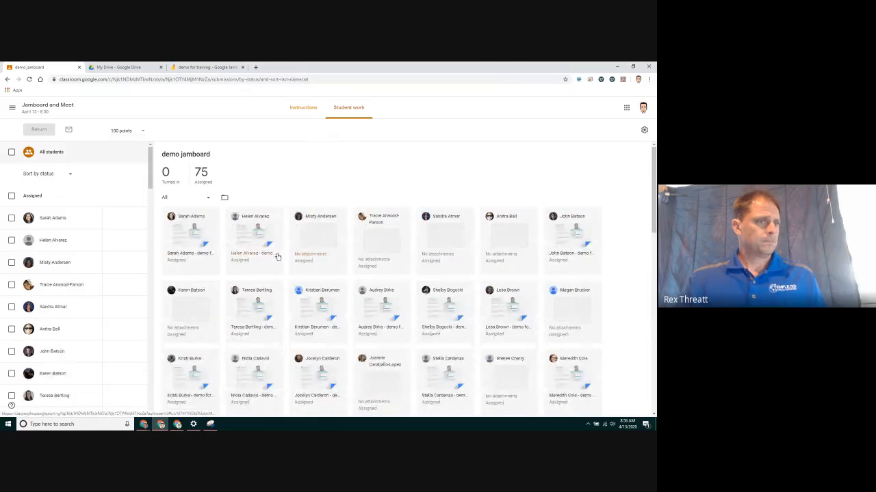
Preview three students' Jamboard copies, closing each one afterwards.
click(566, 253)
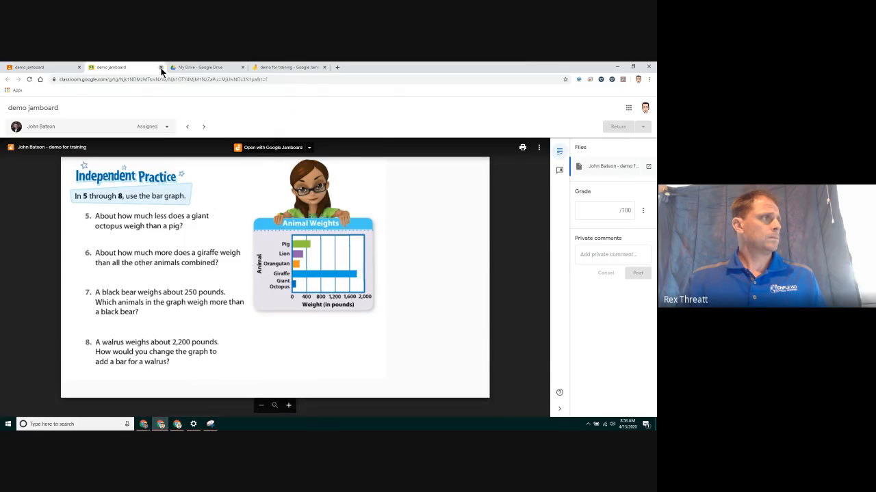
click(161, 68)
click(190, 229)
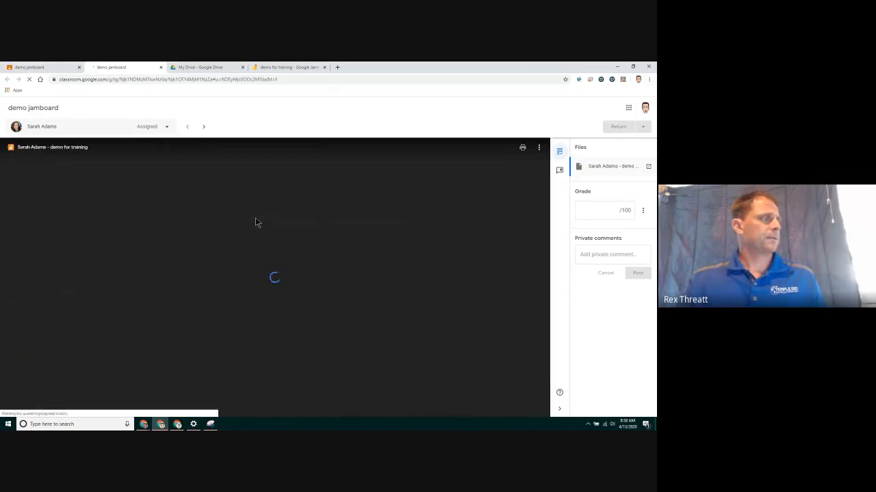
click(161, 67)
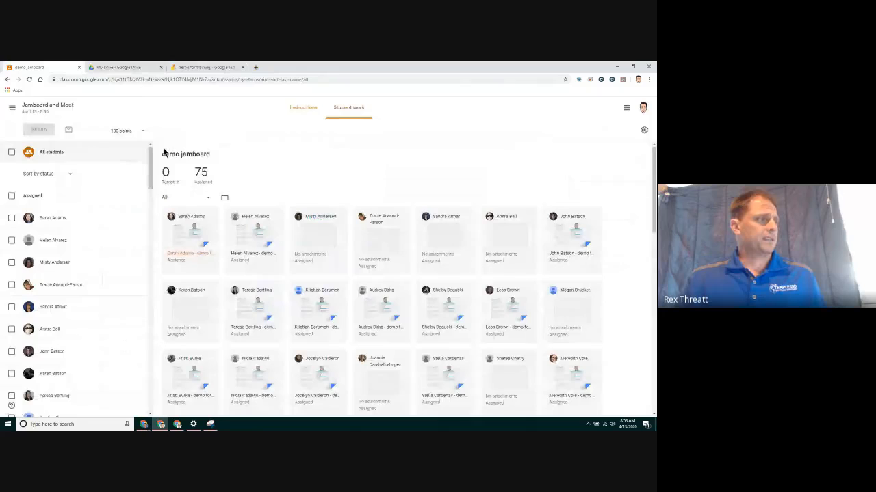
click(251, 327)
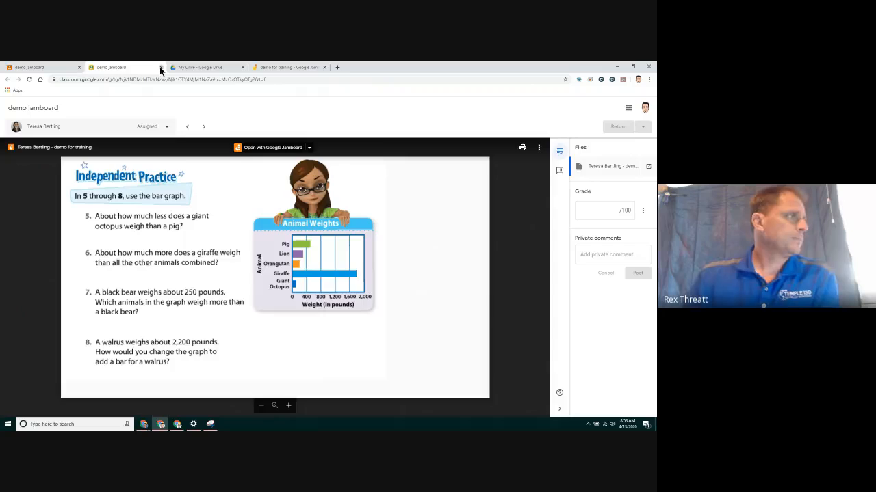
click(159, 67)
Scroll the student grid and open one student's submitted jam for review.
scroll(308, 270, down, 5)
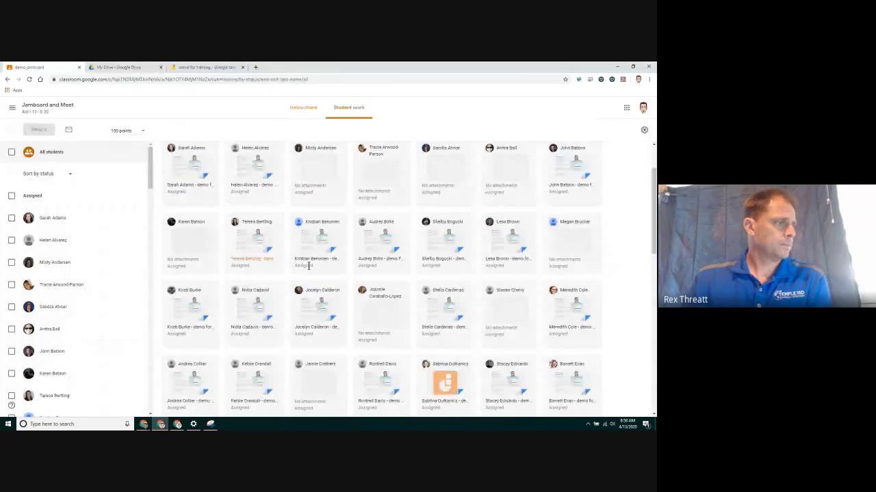
scroll(309, 269, down, 1)
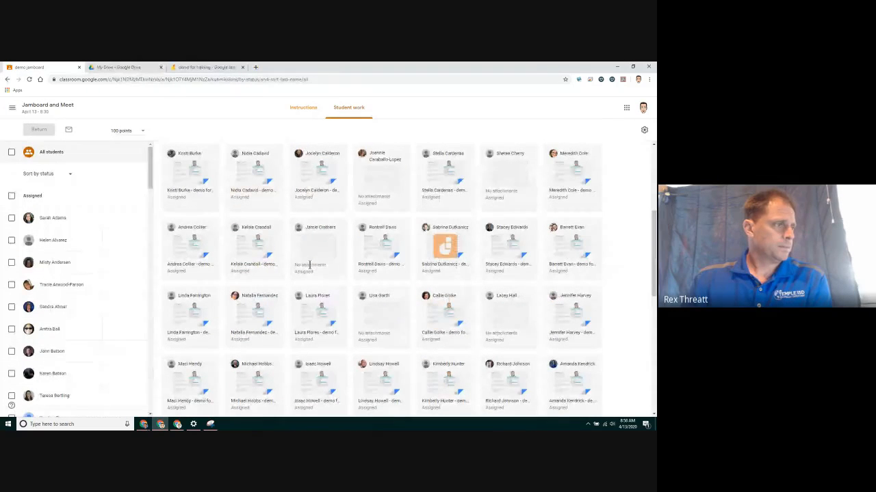
scroll(310, 267, down, 2)
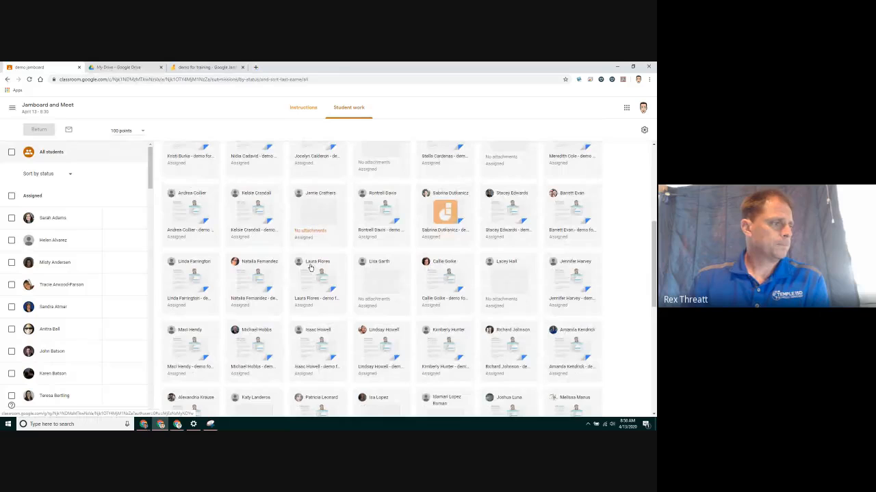
scroll(314, 267, up, 5)
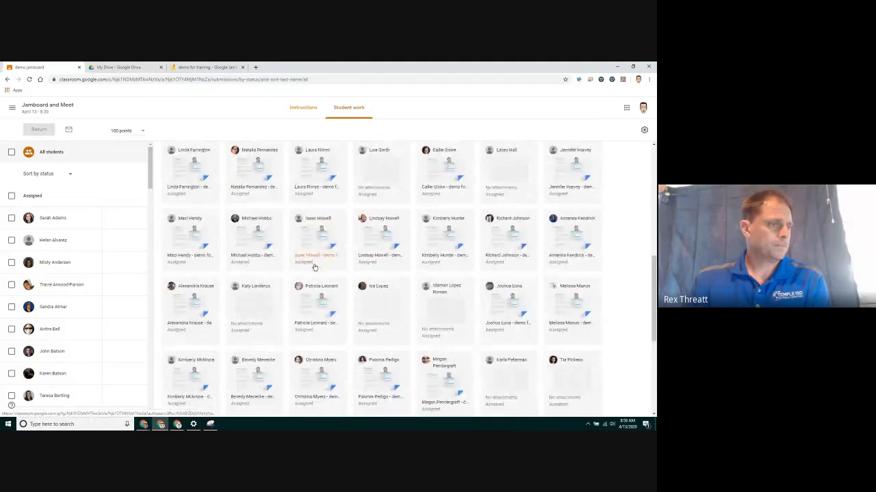
scroll(315, 267, down, 1)
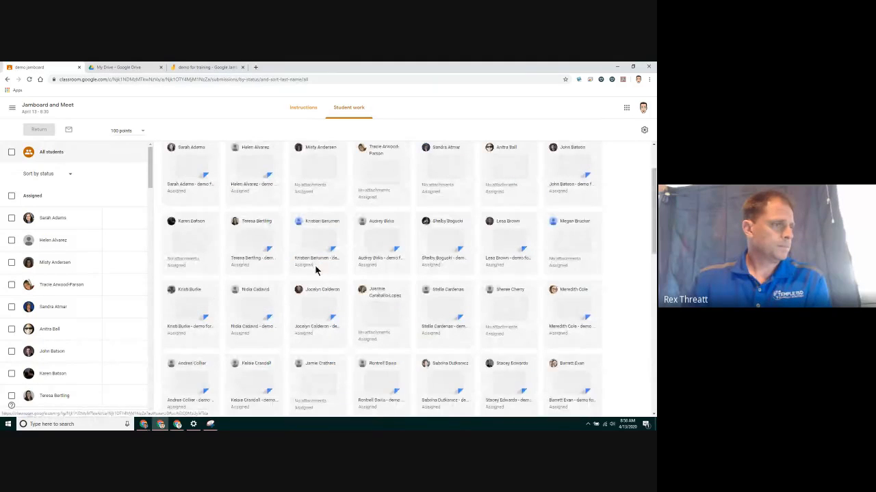
click(441, 320)
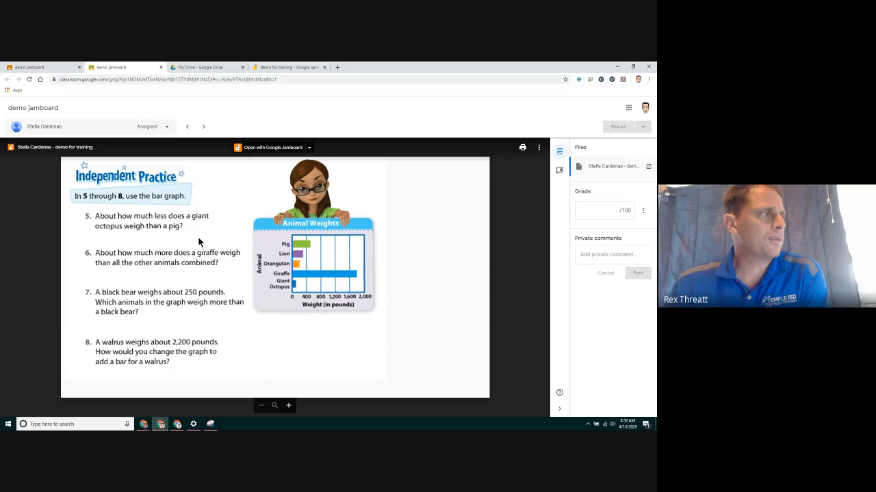
Open the student's copy in Jamboard and handwrite a check and 'Yes' with the pen.
click(258, 148)
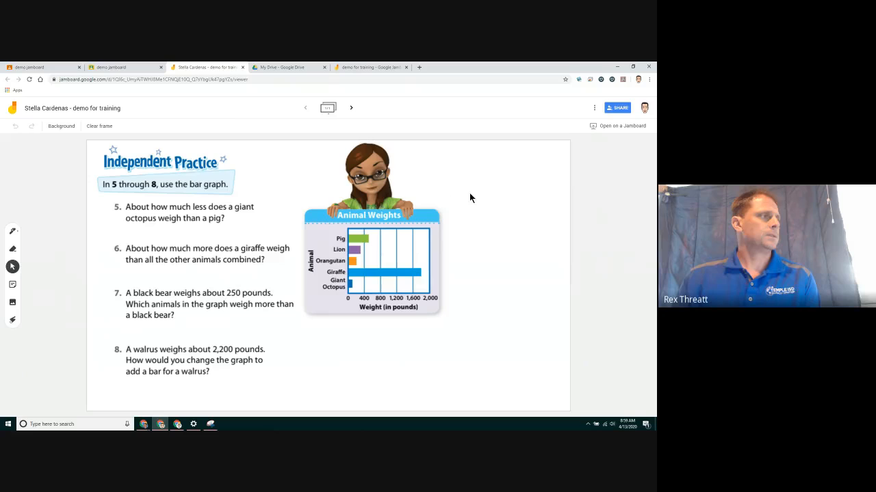
click(12, 231)
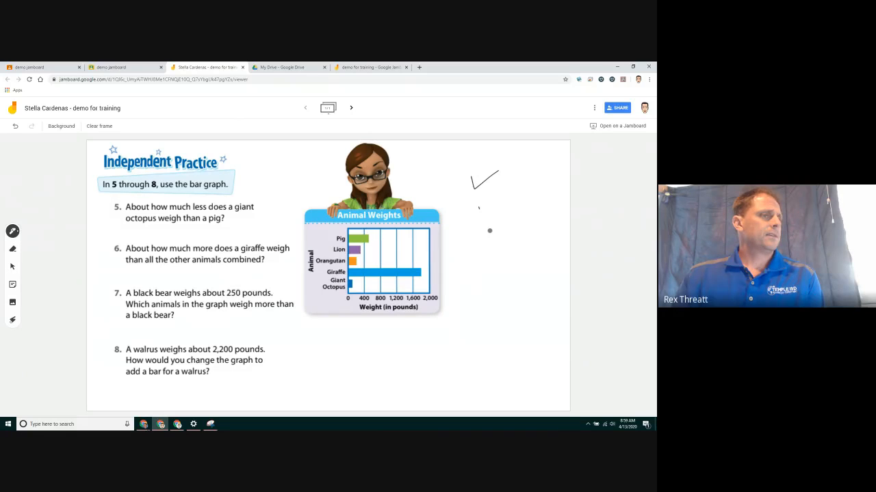
drag(501, 226, 513, 235)
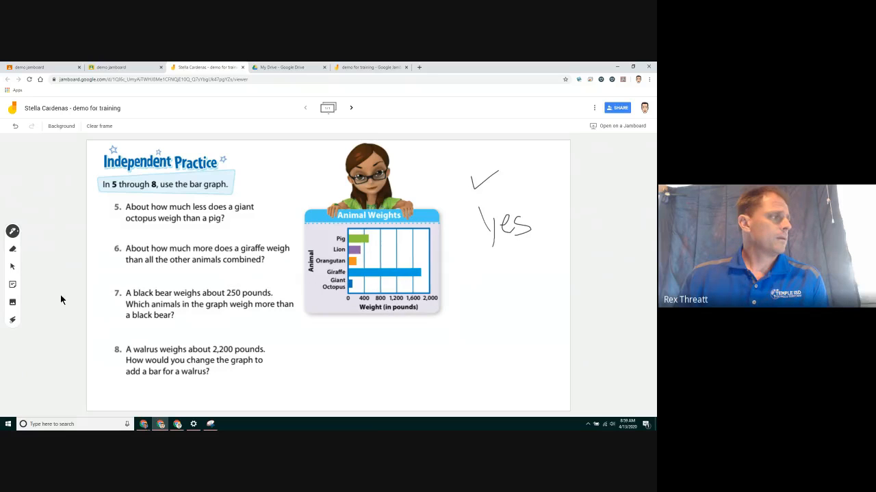
Add a 'great!' sticky note below the handwritten Yes, then close the jam.
click(12, 302)
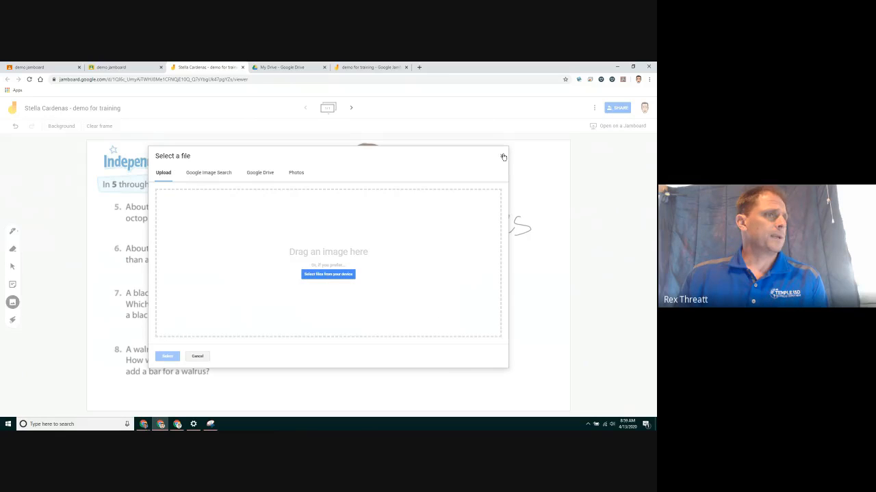
click(503, 157)
click(13, 284)
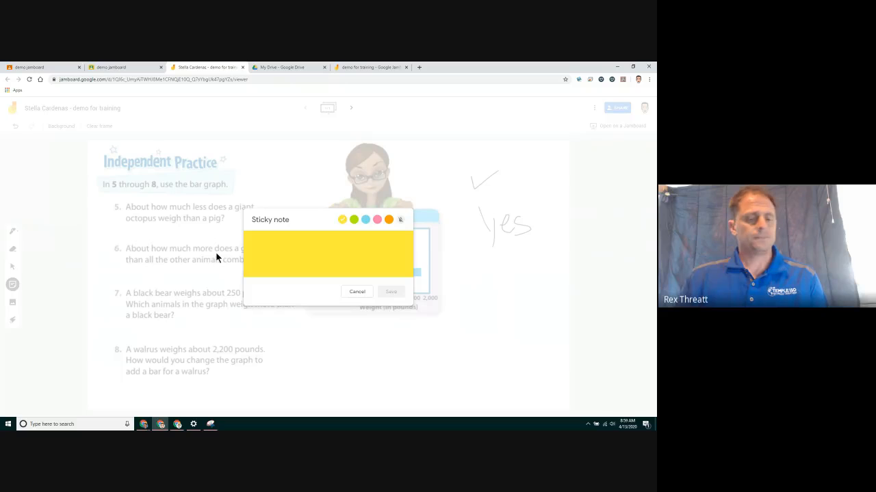
text(great!)
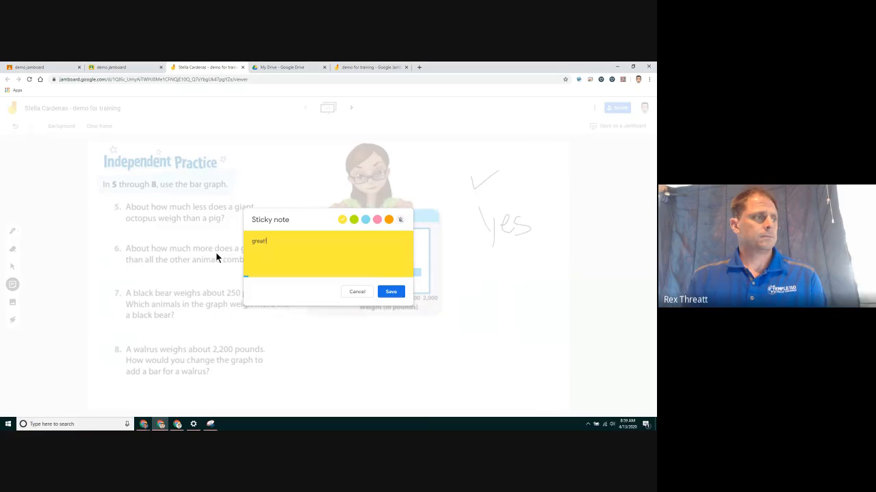
click(389, 292)
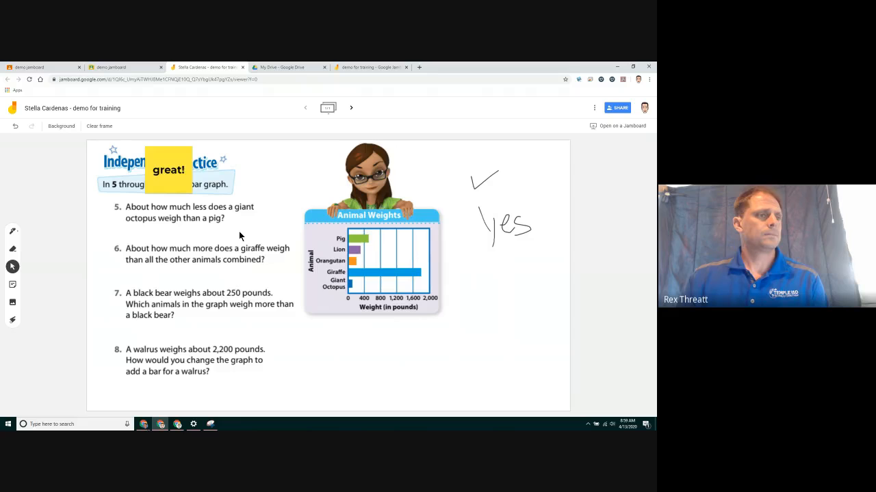
drag(181, 179, 528, 311)
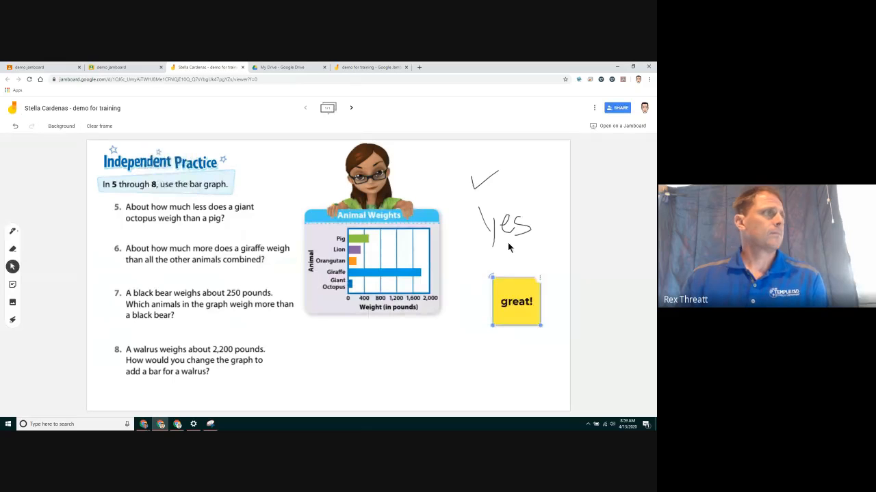
click(242, 67)
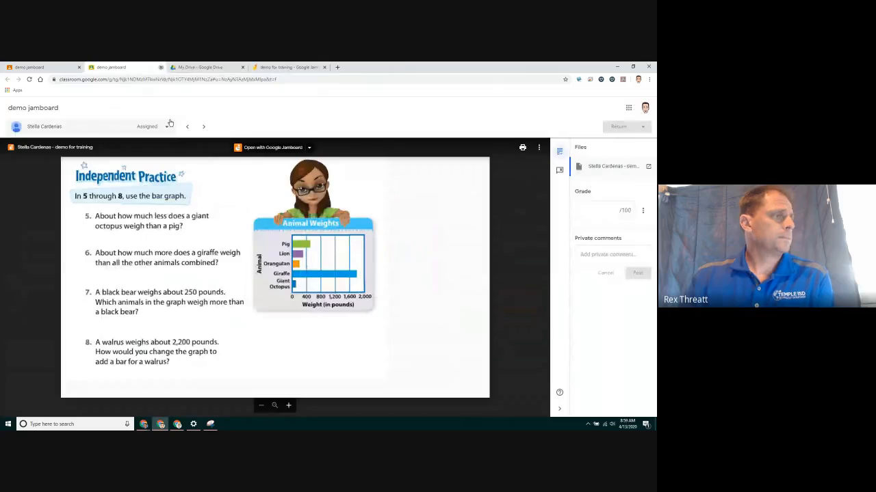
Close the viewer, return to the student work grid and preview another submission.
key(ctrl+w)
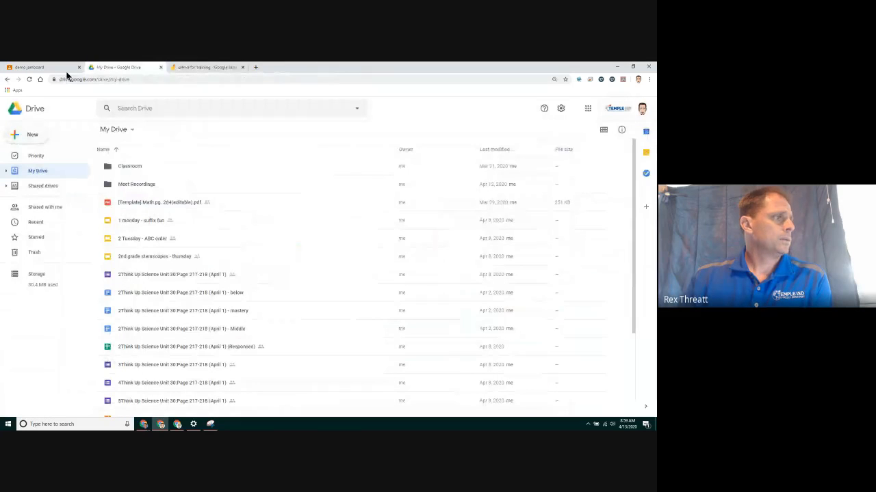
click(41, 67)
scroll(347, 279, down, 4)
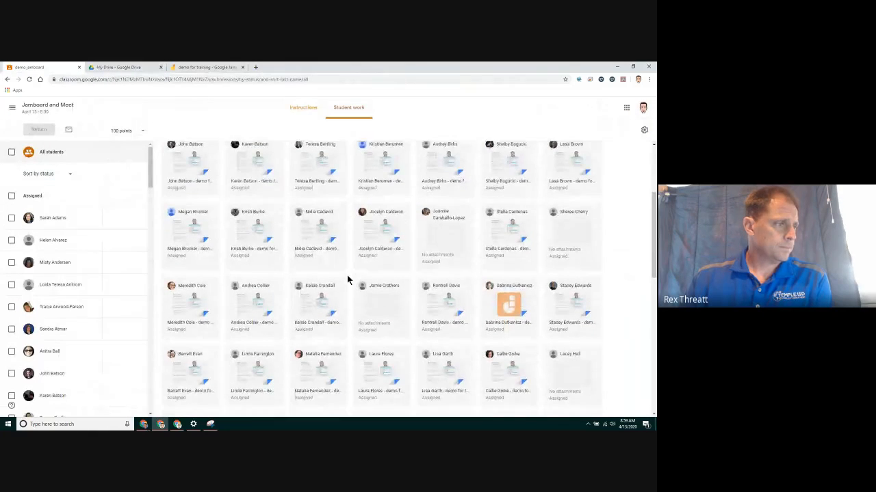
scroll(347, 279, down, 3)
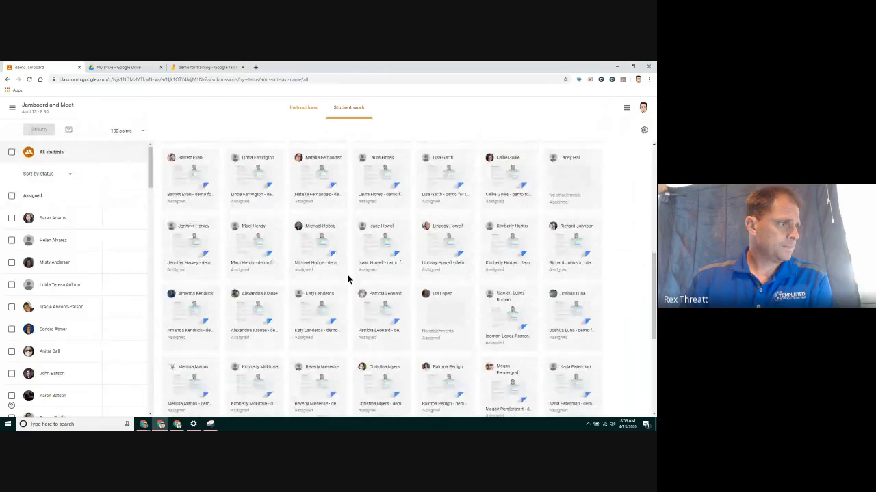
click(363, 292)
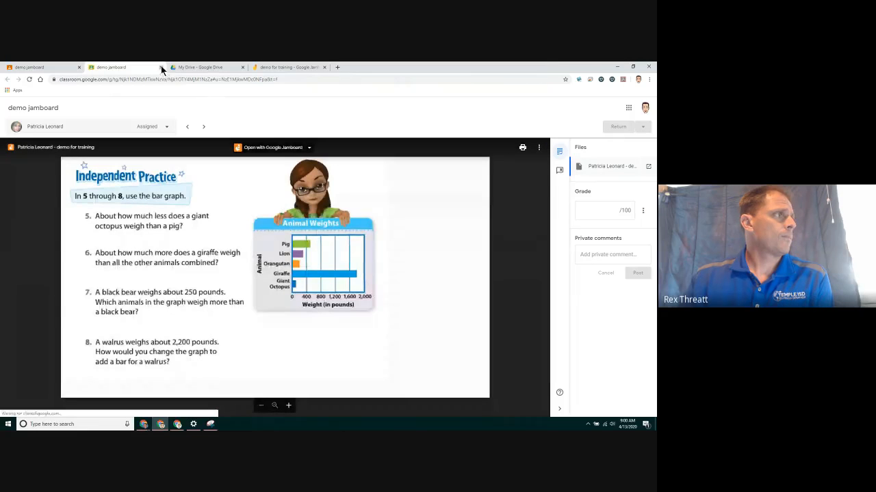
click(161, 67)
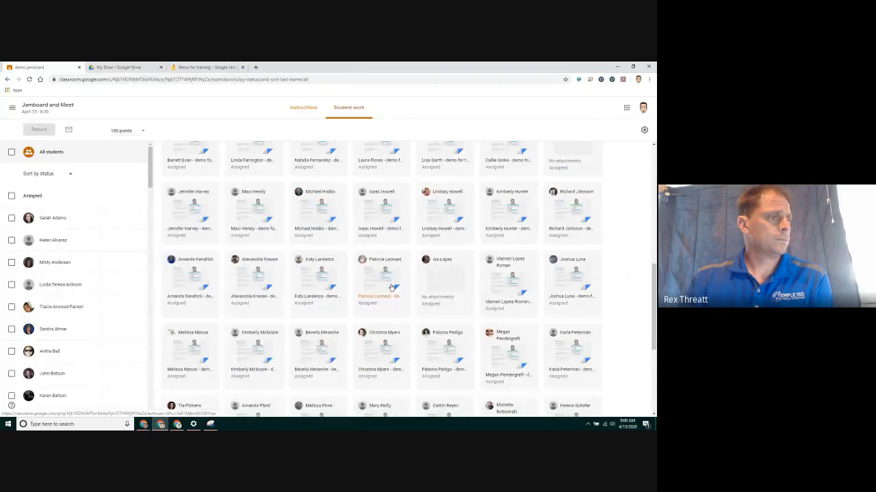
Scroll the grid and bring up the Chrome profile list.
scroll(383, 274, down, 3)
click(638, 81)
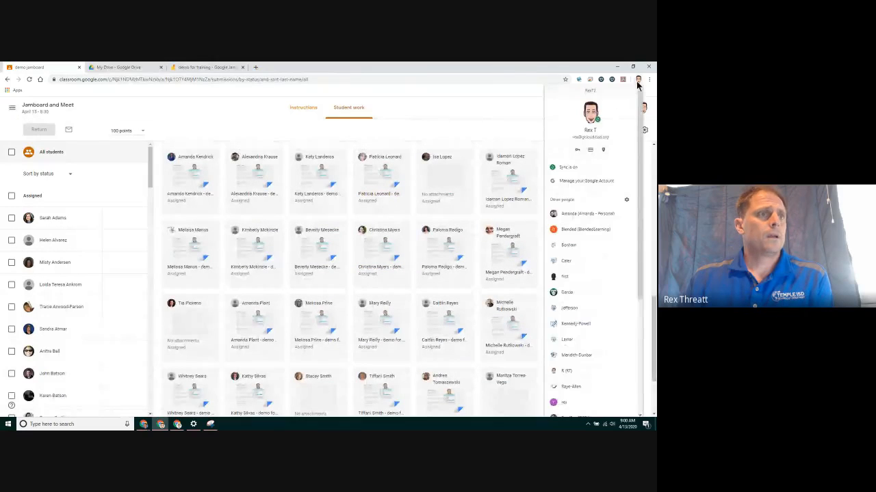
scroll(602, 268, down, 2)
As the student, join the Jamboard and Meet class and open the demo jamboard assignment.
click(573, 367)
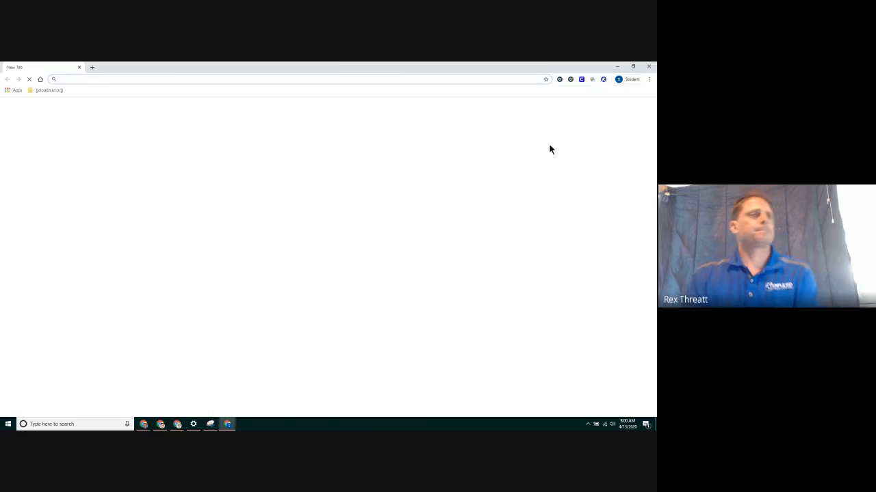
click(289, 237)
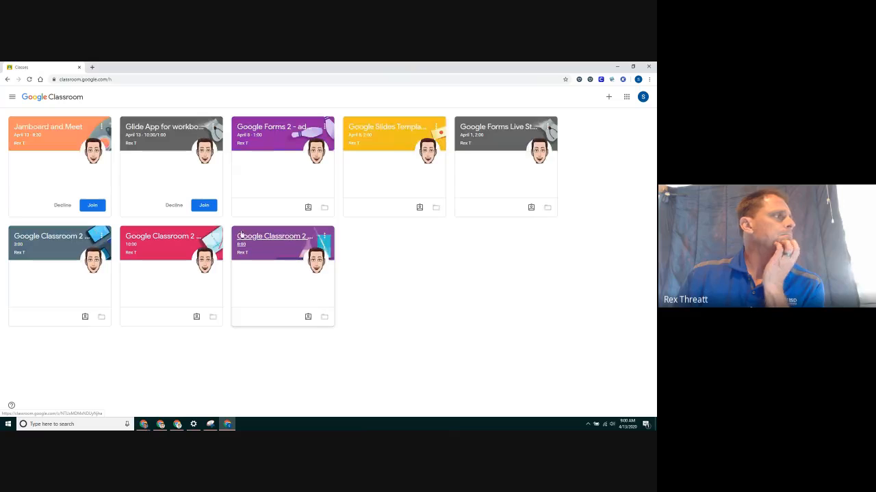
click(101, 206)
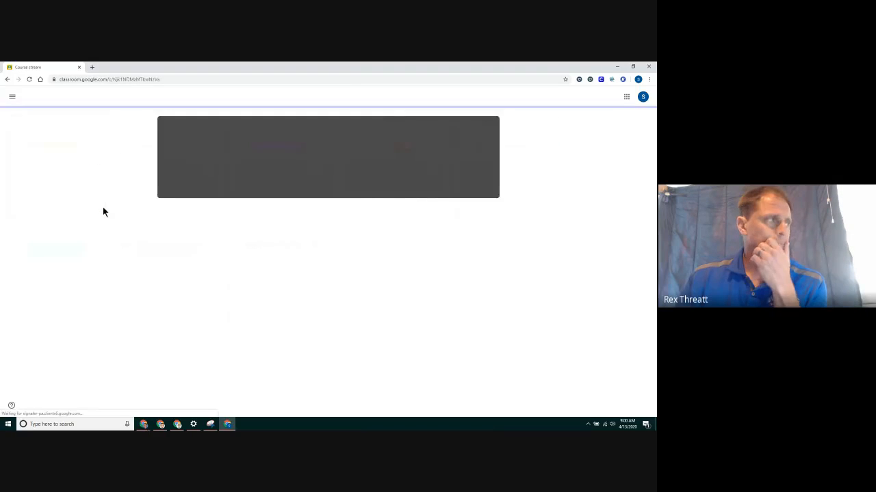
click(322, 102)
click(250, 142)
click(236, 185)
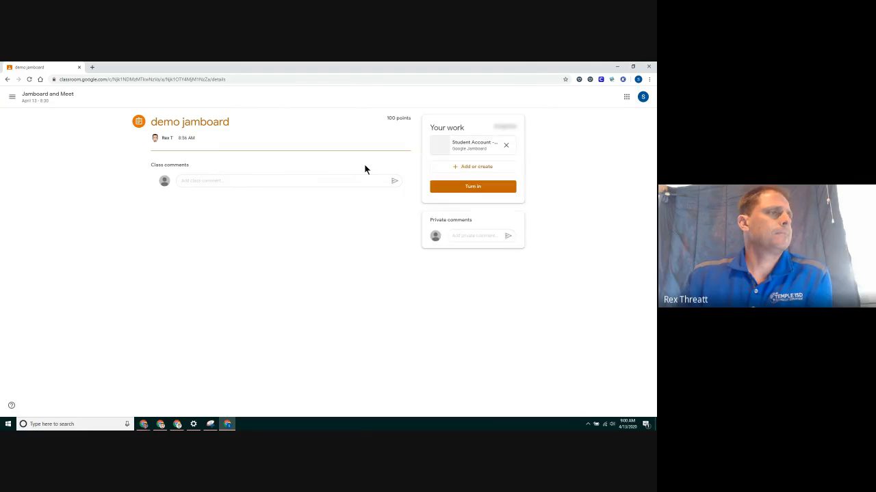
Open the student's Jamboard copy and, with a teal pen, underline octopus and circle Pig, Lion, Orangutan.
click(470, 143)
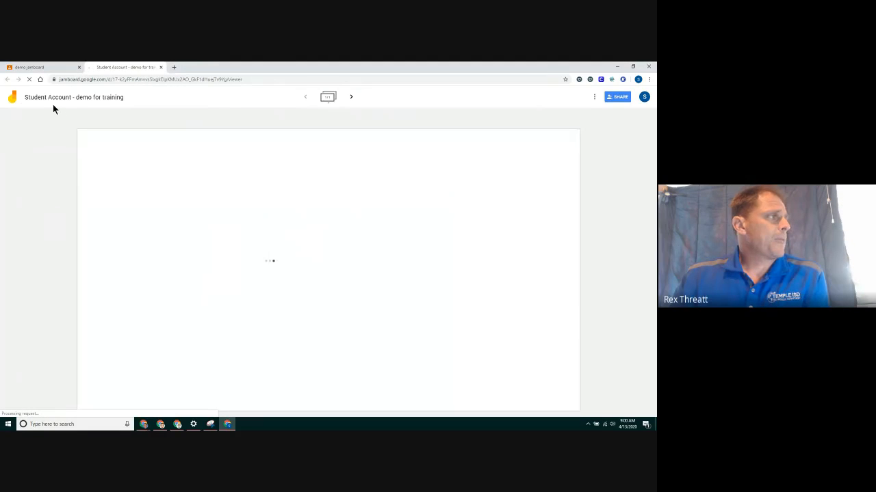
click(13, 226)
click(13, 226)
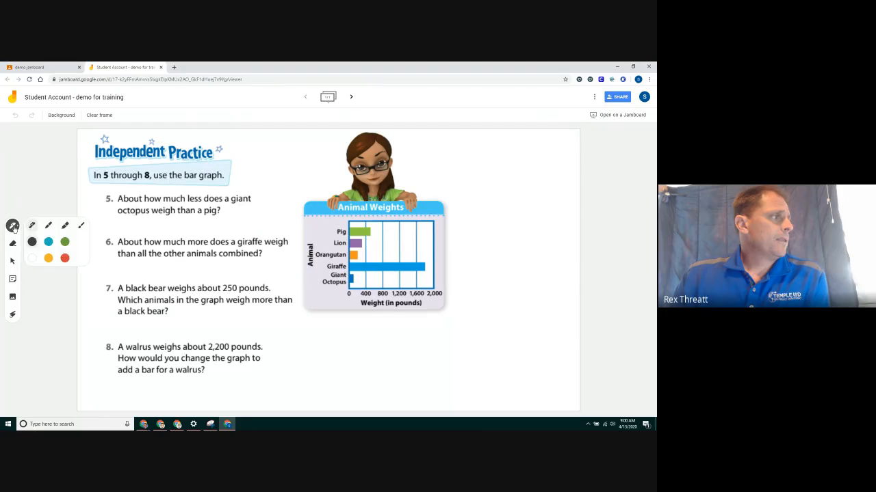
click(48, 241)
drag(121, 208, 152, 210)
mouse_move(332, 228)
mouse_down()
mouse_move(345, 227)
mouse_move(327, 226)
mouse_move(346, 245)
mouse_move(340, 263)
mouse_move(369, 259)
mouse_up()
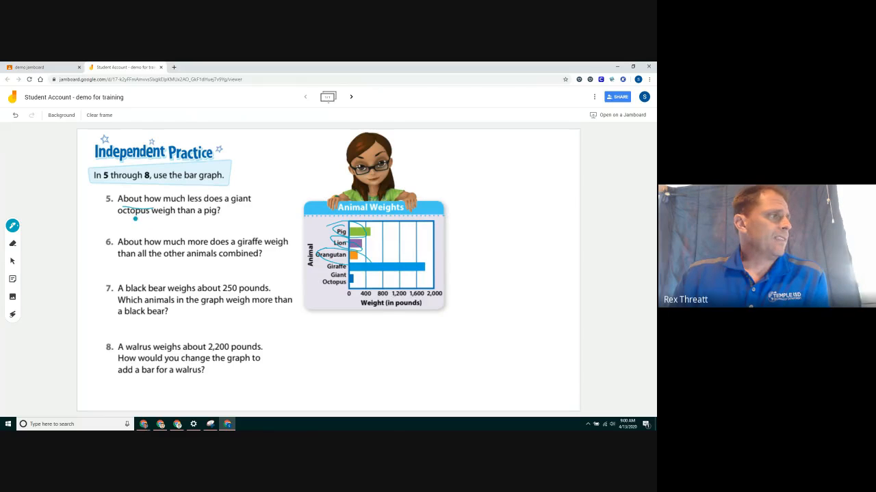